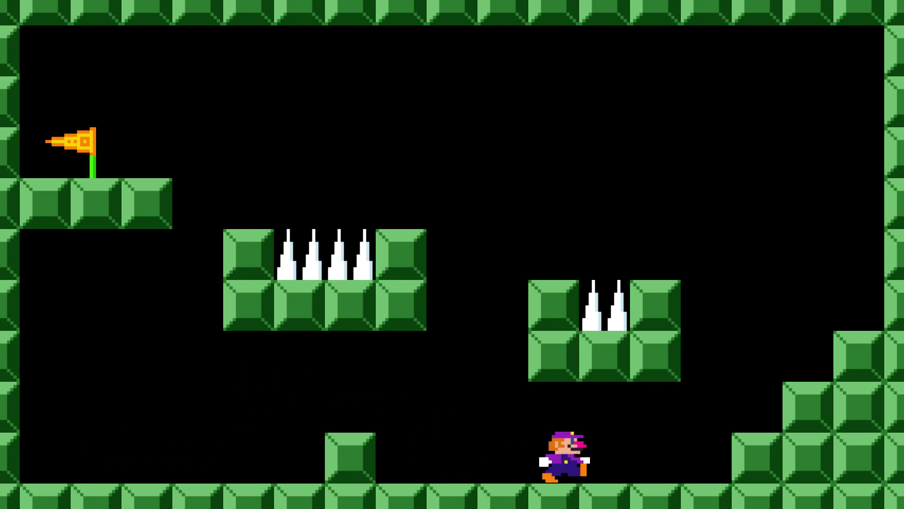
Run and jump through the level over the blocks and spikes to reach the flag.
key("space")
key("Left")
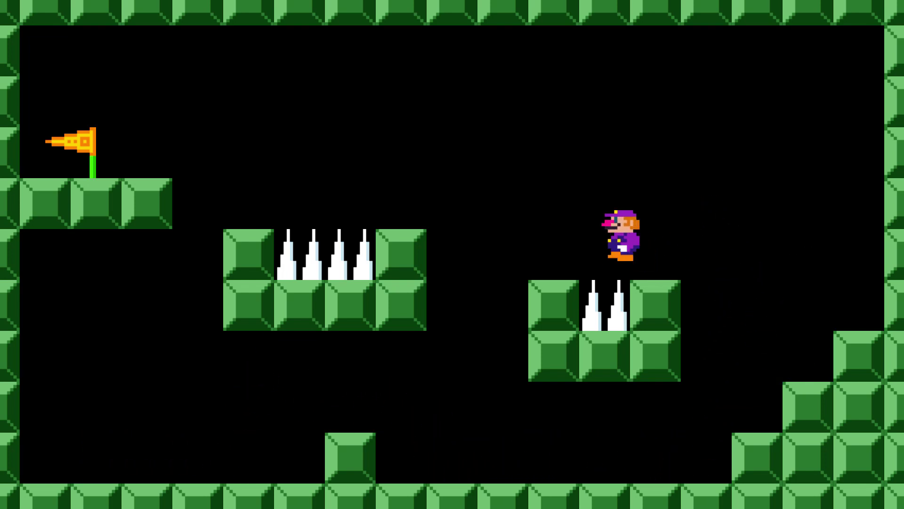
key("space")
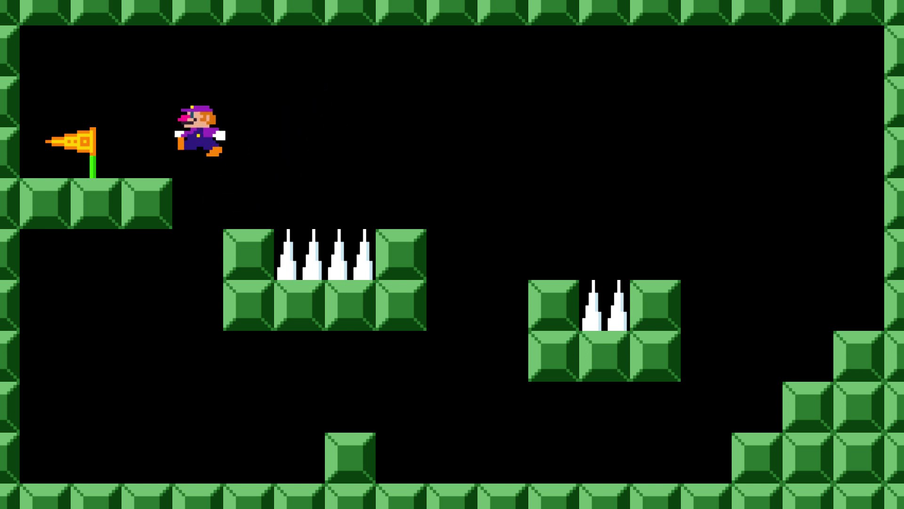
key("space")
key("space")
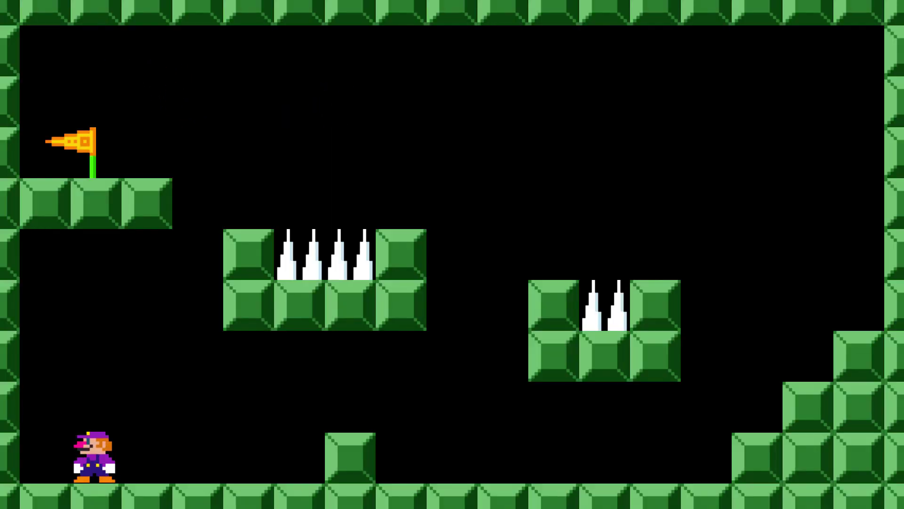
key("Right")
Replay the level from the start, jumping over the spike blocks back toward the flag.
key("space")
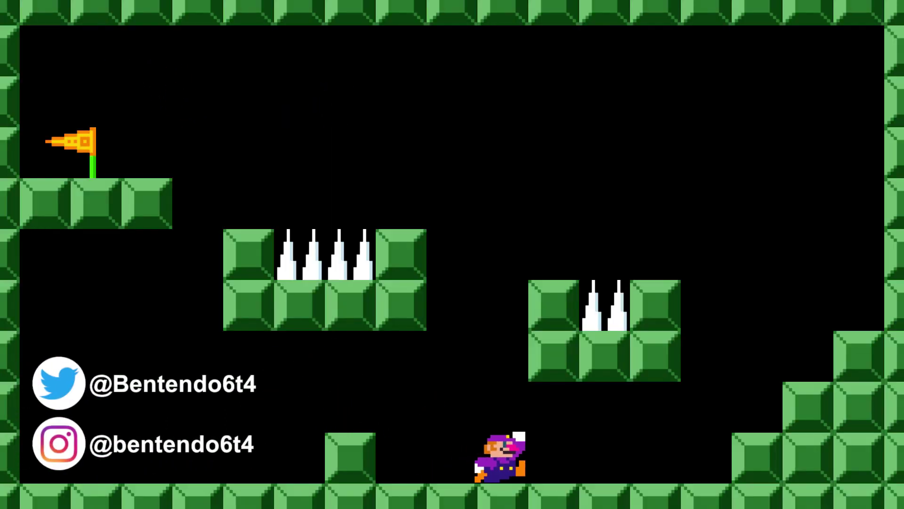
key("space")
key("Left")
key("space")
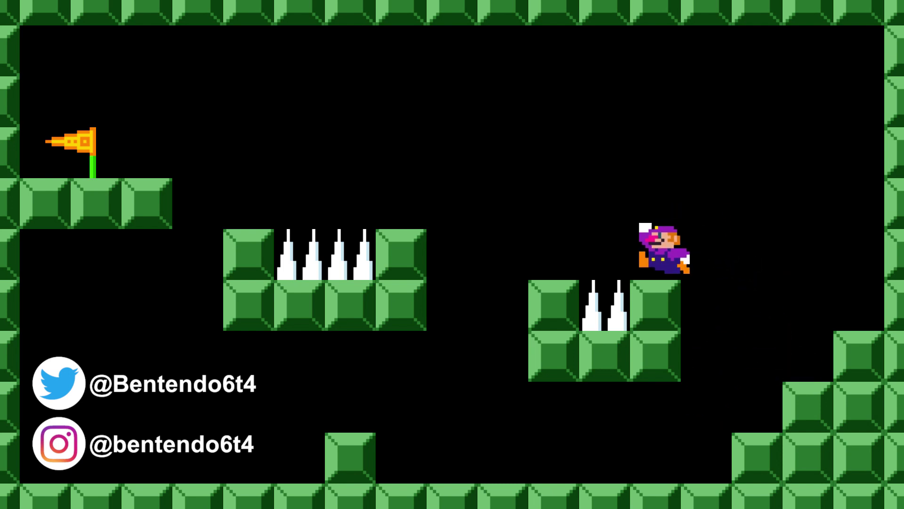
key("space")
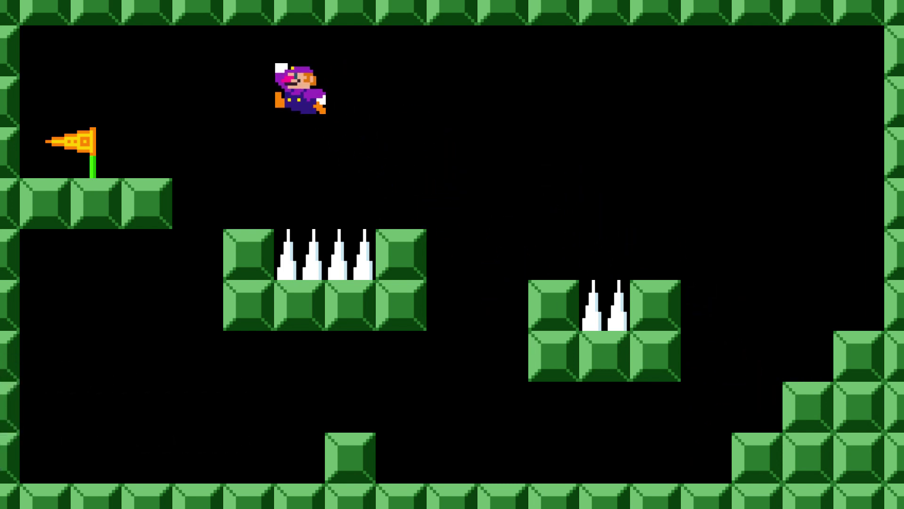
key("space")
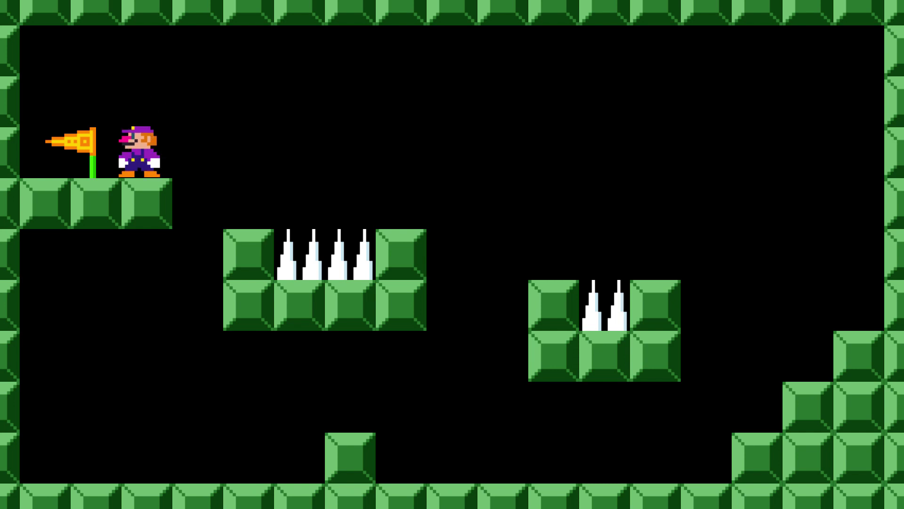
key("Right")
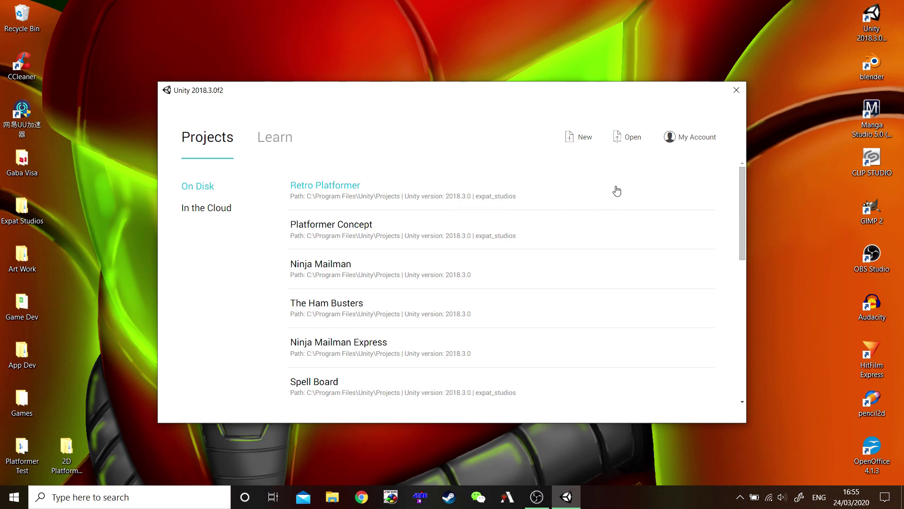
Start a new project, select its default name, and choose the 2D template.
left_click(570, 143)
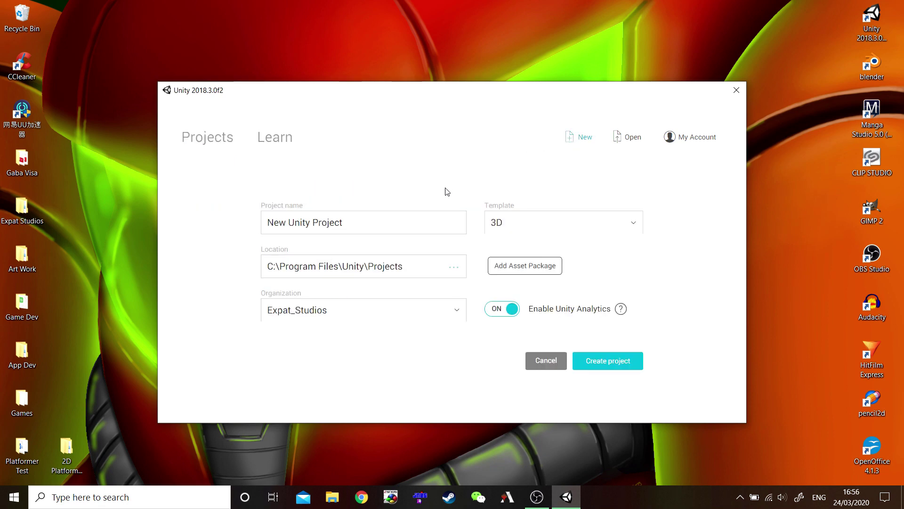
left_click_drag(374, 228, 252, 232)
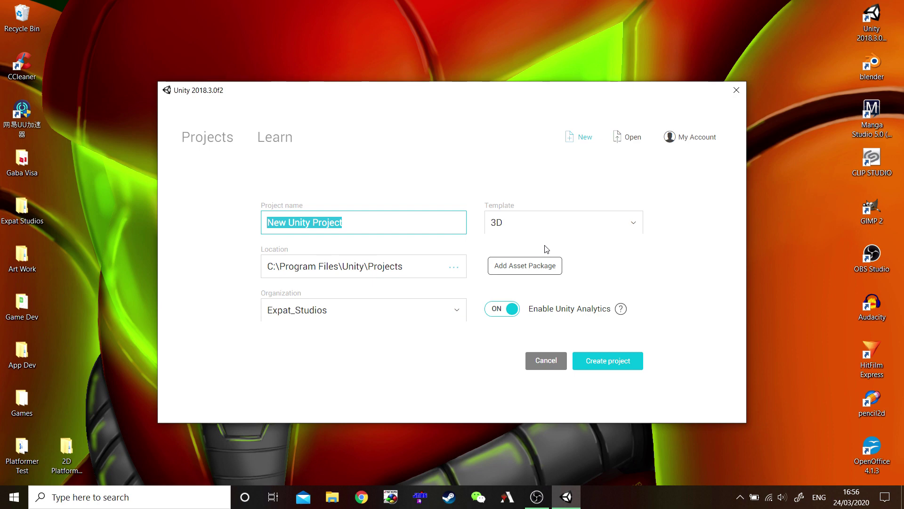
left_click(633, 228)
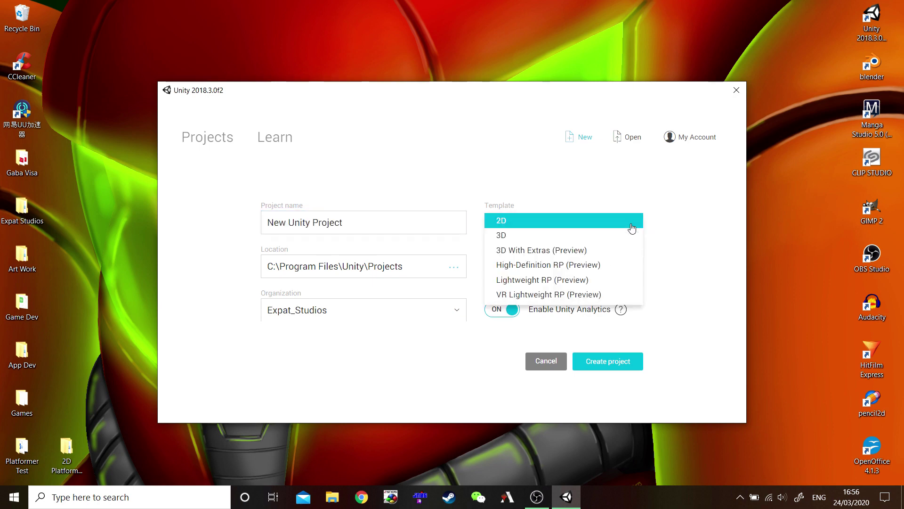
left_click(514, 222)
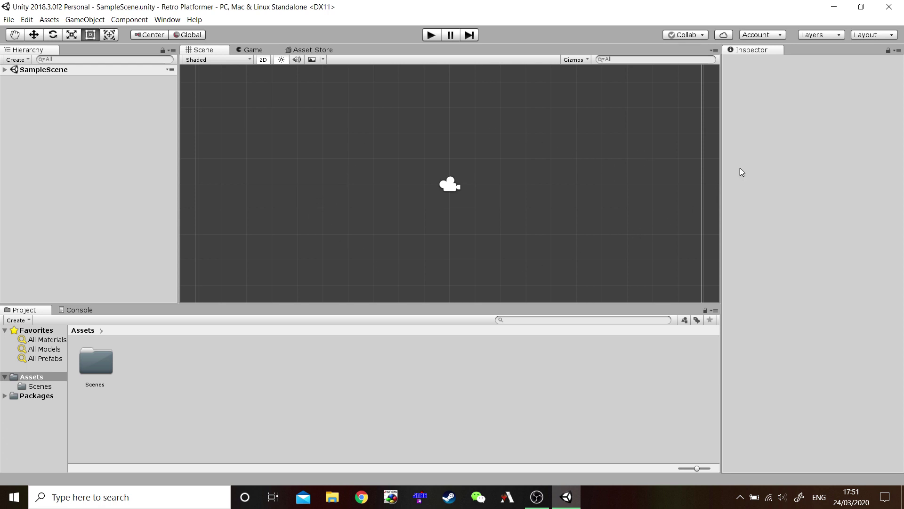
Switch to the 2 by 3 layout, dock Project under Hierarchy, and widen Scene and Game views.
left_click(890, 36)
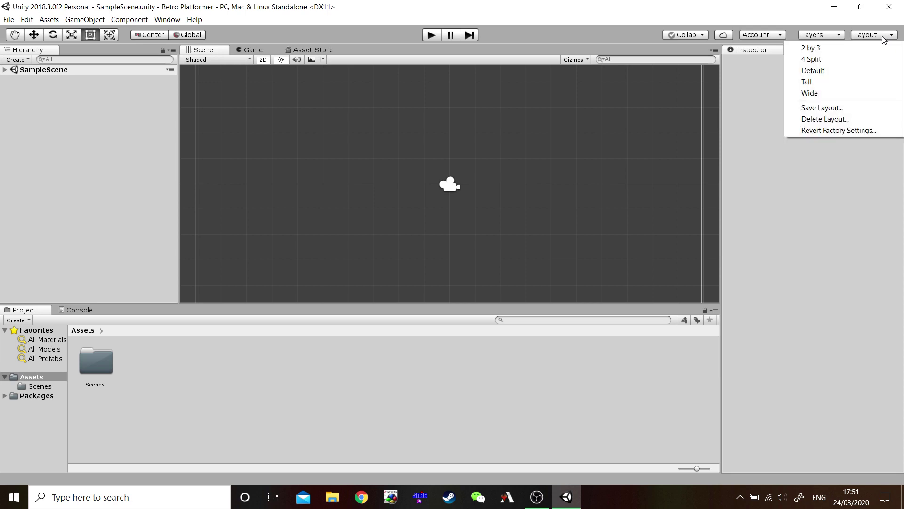
left_click(818, 49)
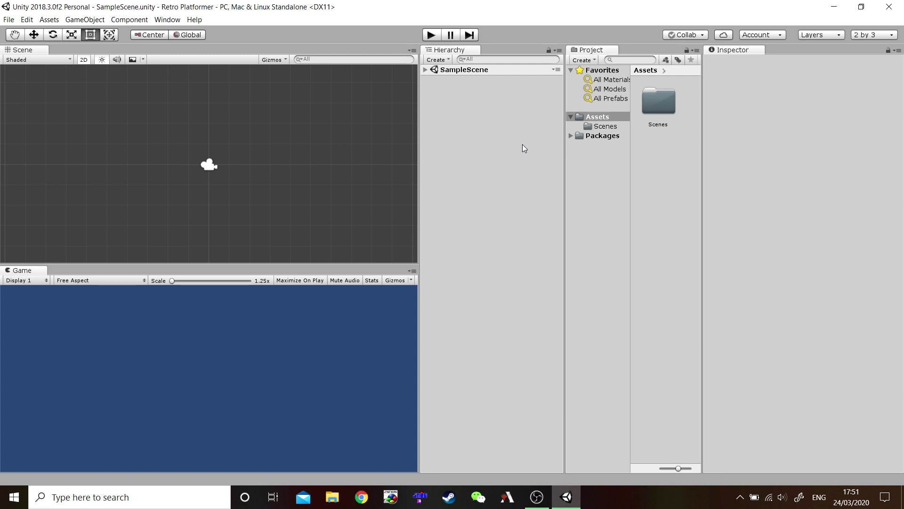
left_click(596, 52)
left_click_drag(596, 52, 465, 363)
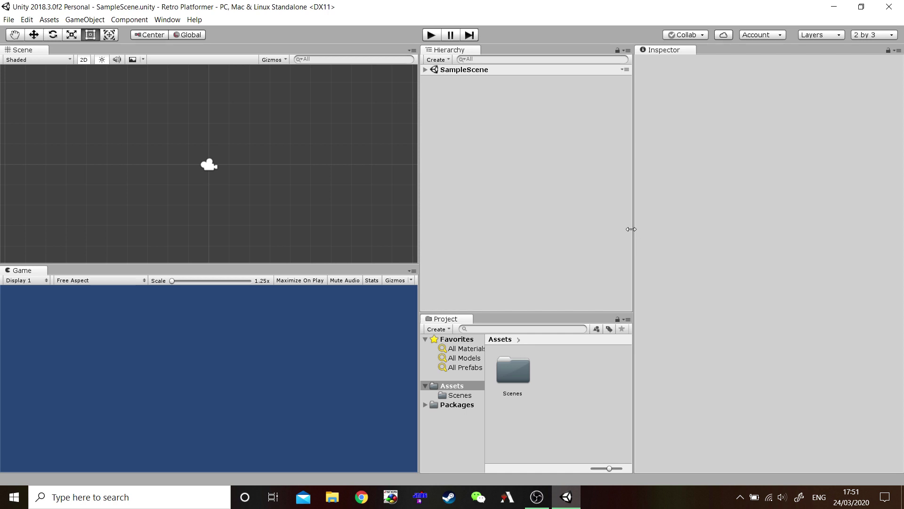
left_click_drag(633, 216, 714, 237)
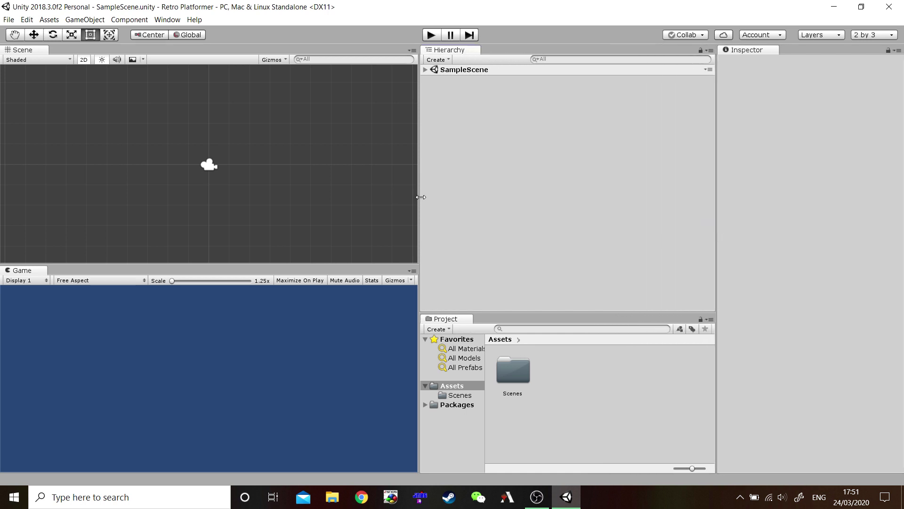
left_click_drag(419, 196, 540, 228)
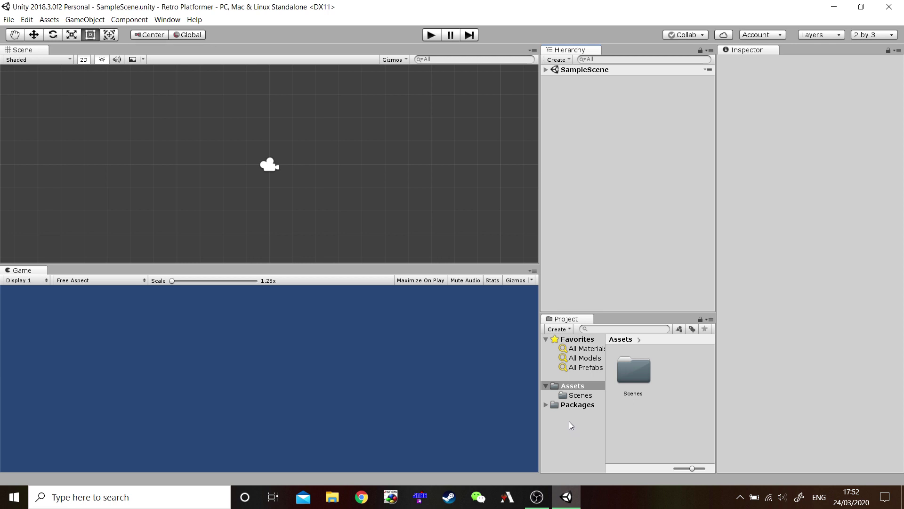
Create a new folder named Scripts in the Assets folder.
left_click(579, 395)
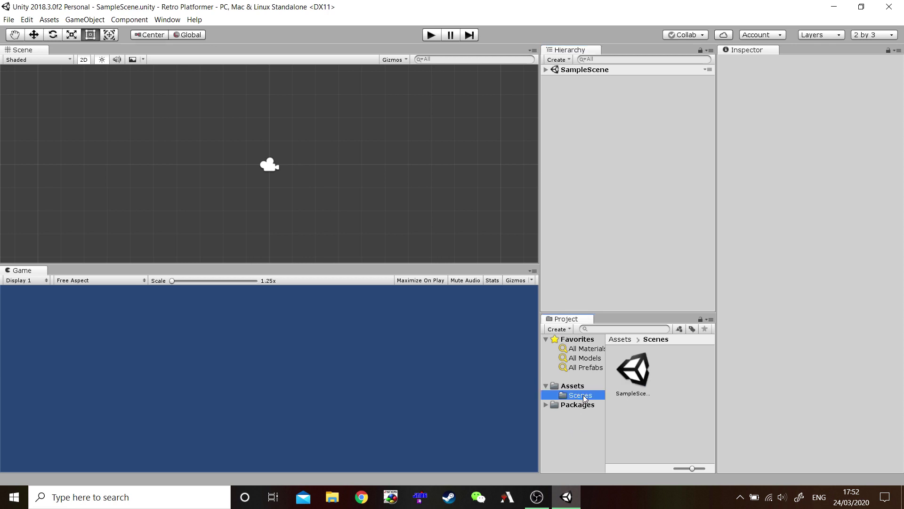
left_click(583, 389)
right_click(639, 426)
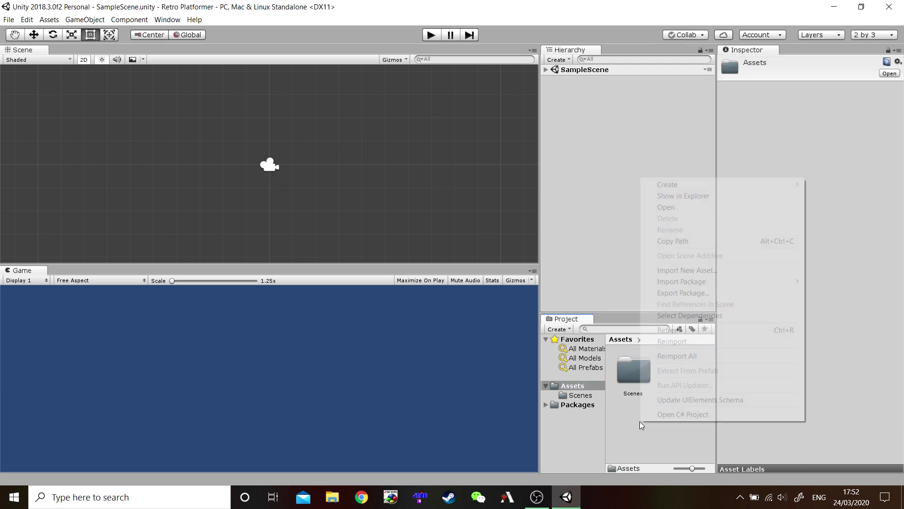
mouse_move(687, 189)
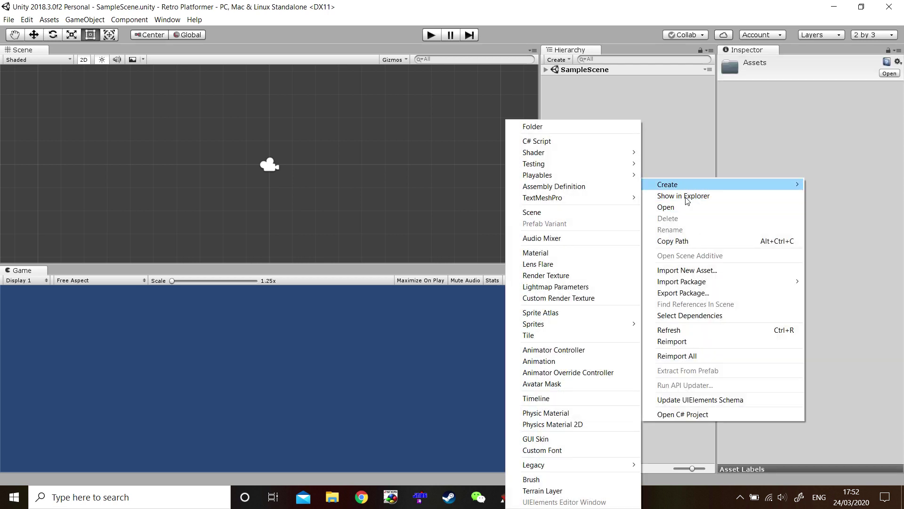
right_click(663, 430)
right_click(664, 415)
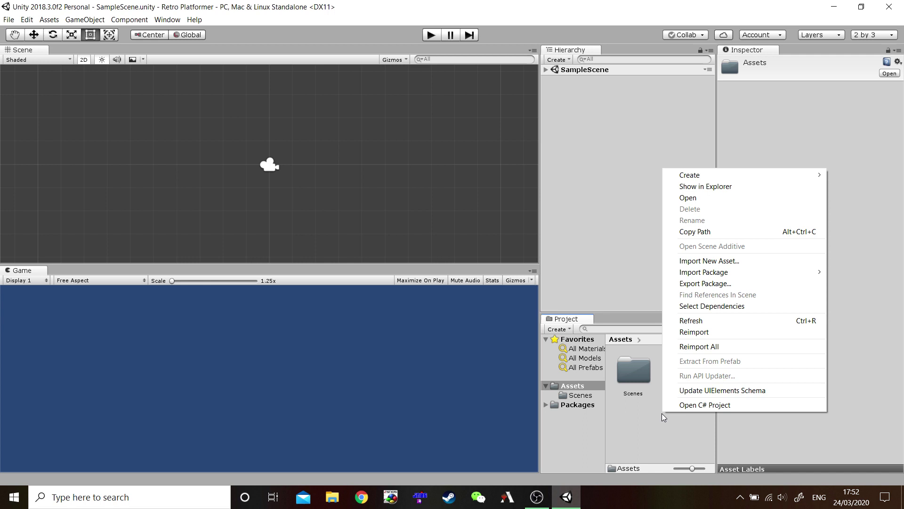
mouse_move(692, 176)
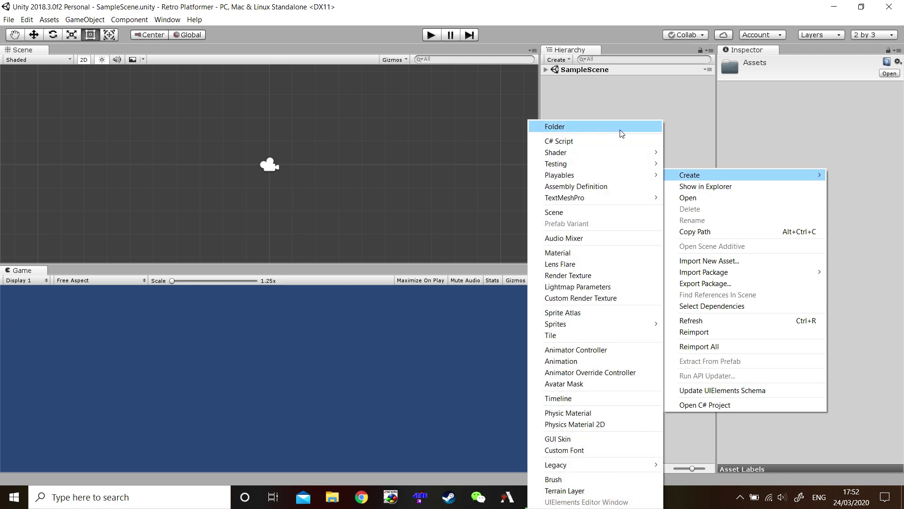
left_click(611, 127)
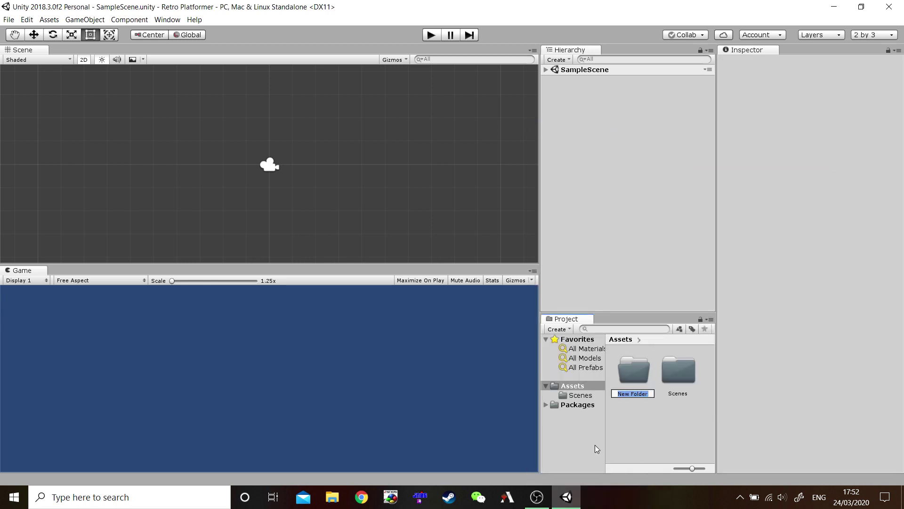
type("Scripts")
key("Return")
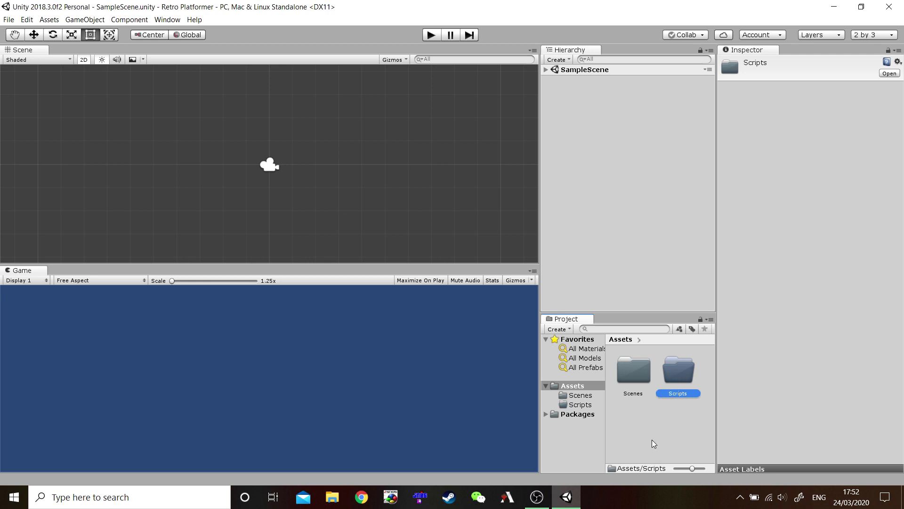
Duplicate the Scripts folder twice and rename the first copy to Materials.
key("ctrl+d")
key("ctrl+d")
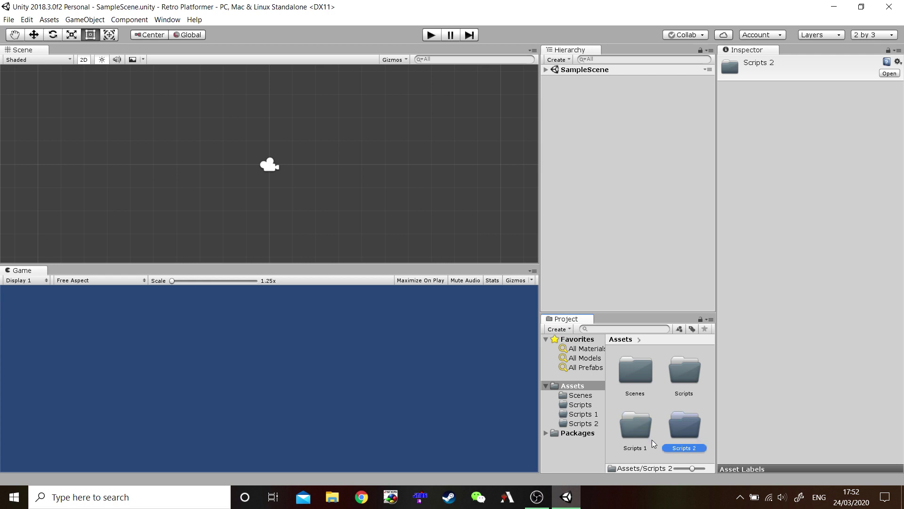
key("ctrl+d")
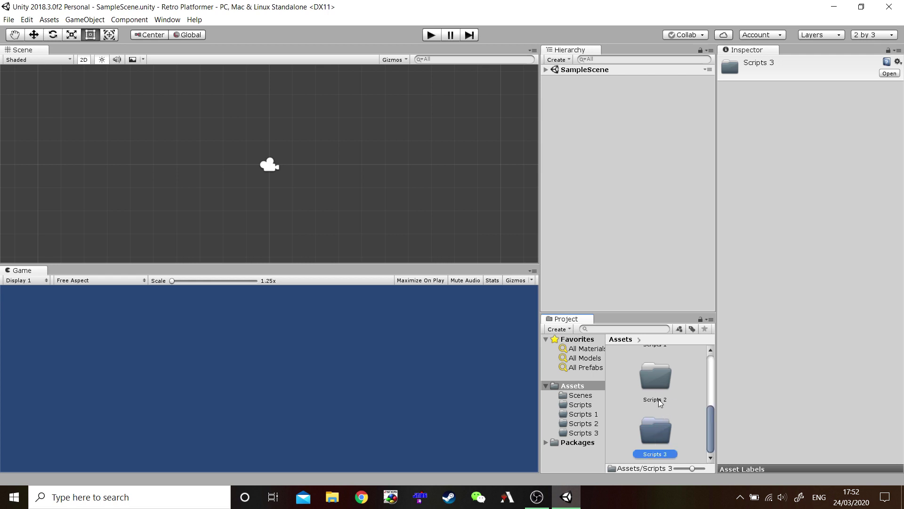
scroll(657, 401, "up", 1)
scroll(652, 414, "up", 1)
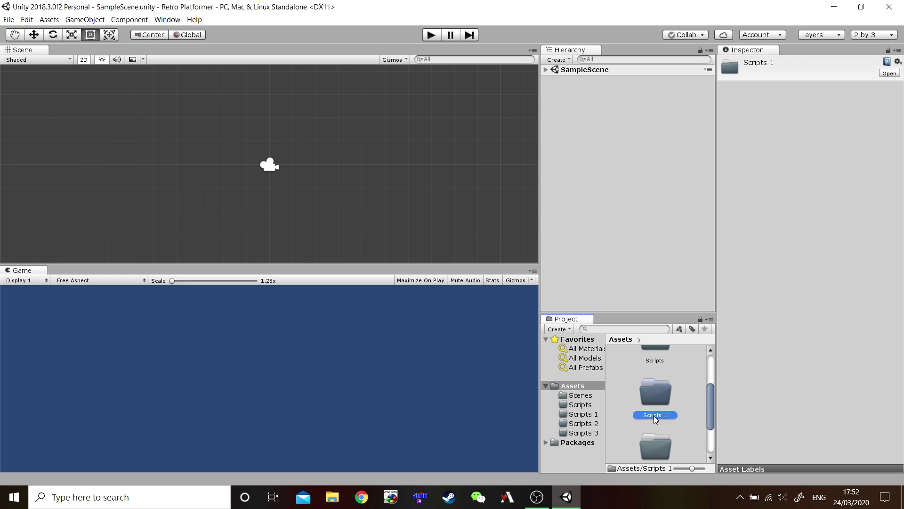
left_click(654, 415)
type("Materials")
key("Return")
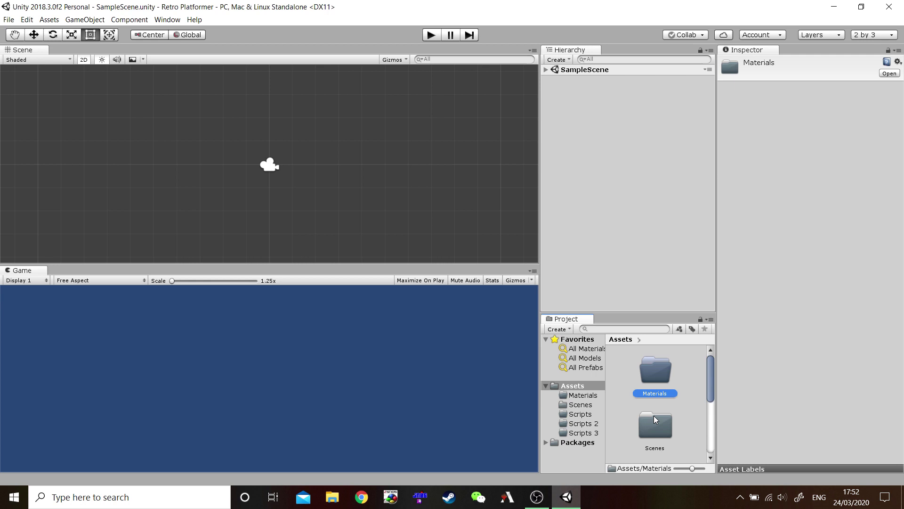
Rename the Scripts 2 folder to Sprites.
scroll(655, 419, "down", 2)
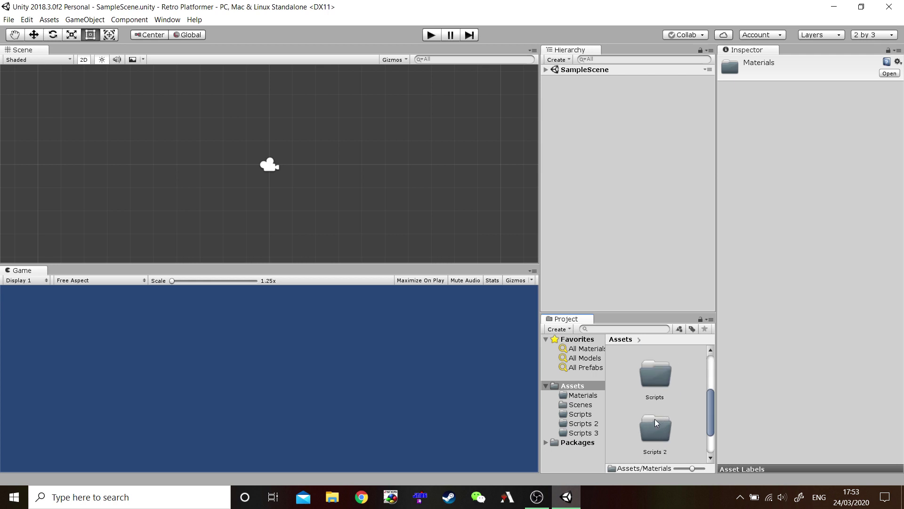
left_click(654, 454)
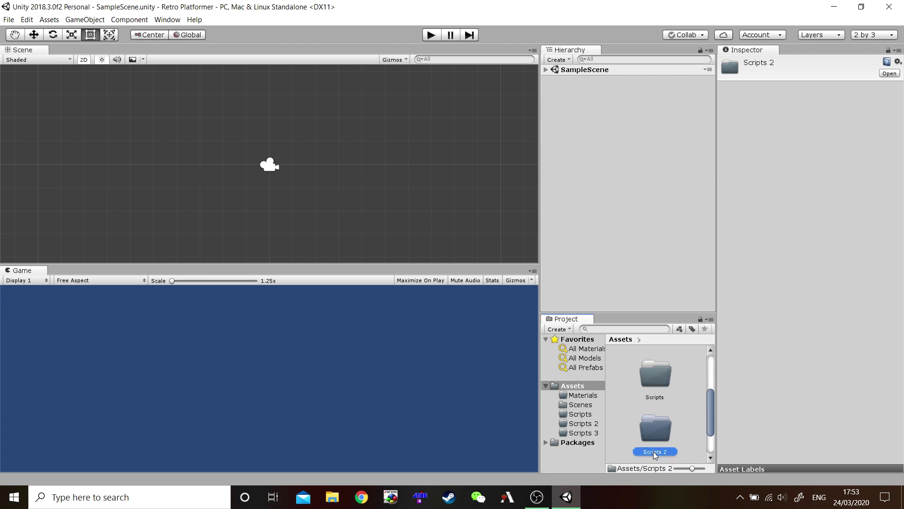
left_click(654, 453)
type("Sprites")
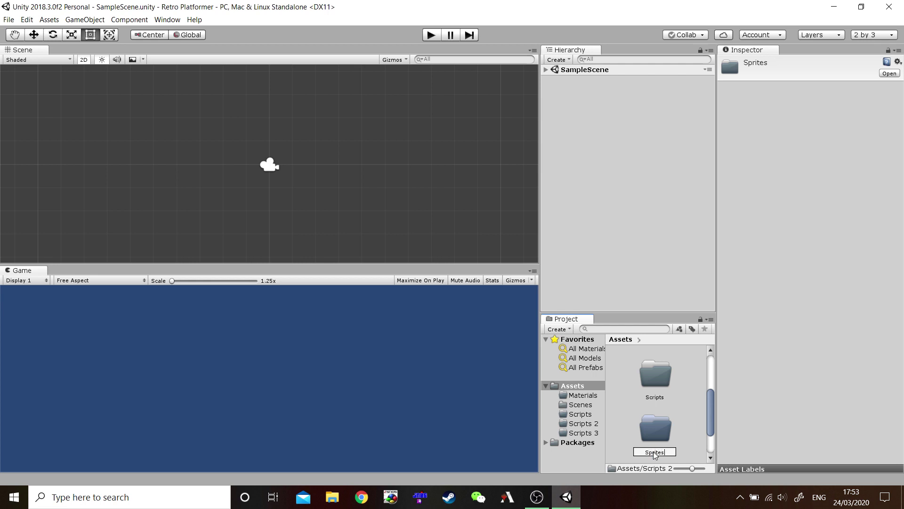
key("Return")
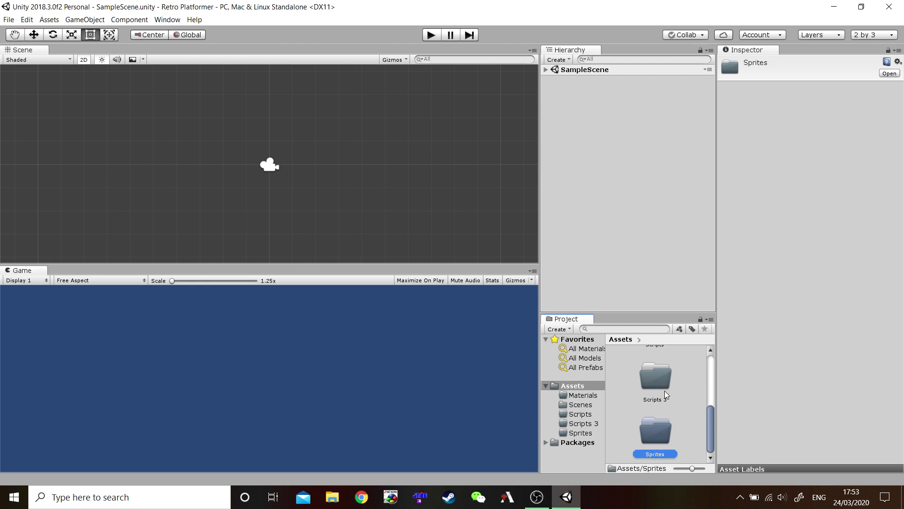
Rename the Scripts 3 folder to Prefabs.
scroll(662, 396, "up", 1)
left_click(651, 440)
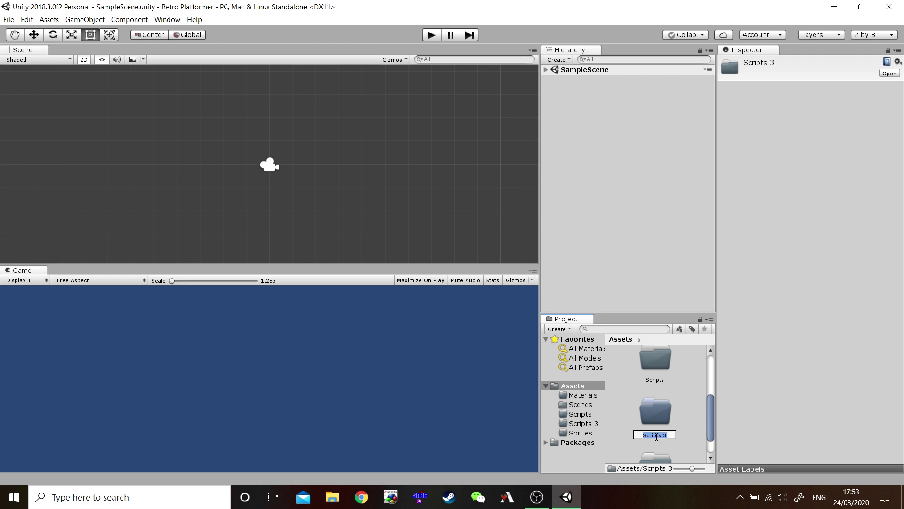
type("Prefabs")
key("Return")
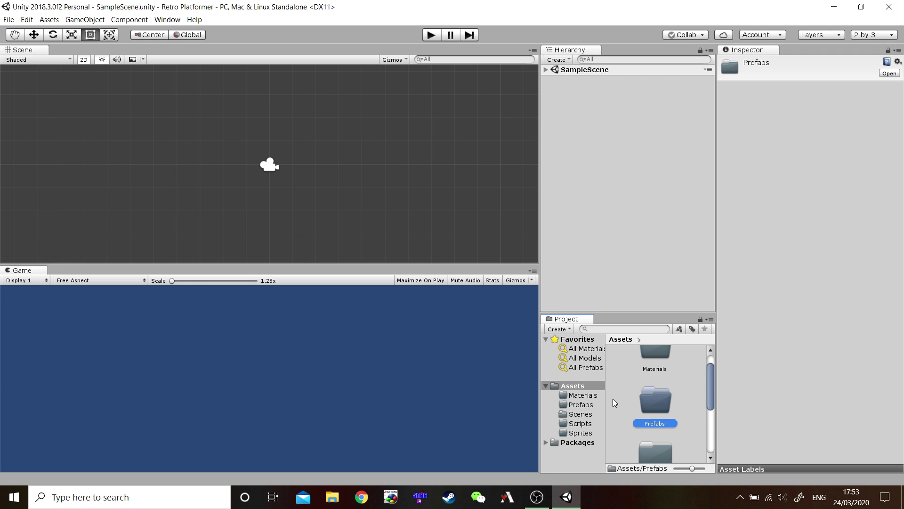
scroll(655, 395, "up", 1)
scroll(645, 365, "down", 4)
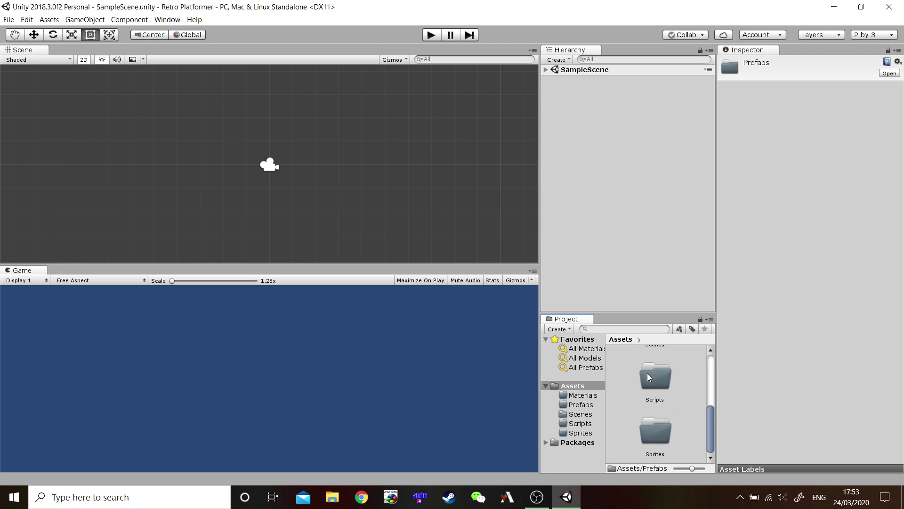
scroll(655, 397, "up", 3)
scroll(659, 392, "down", 6)
Shrink the Project panel icons into a multi-column grid and clear the folder selection.
left_click_drag(691, 469, 684, 469)
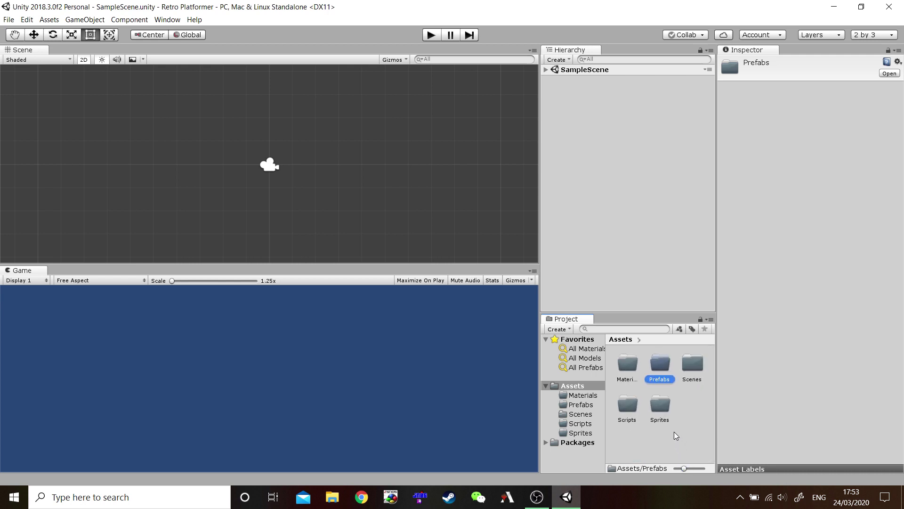
left_click(637, 426)
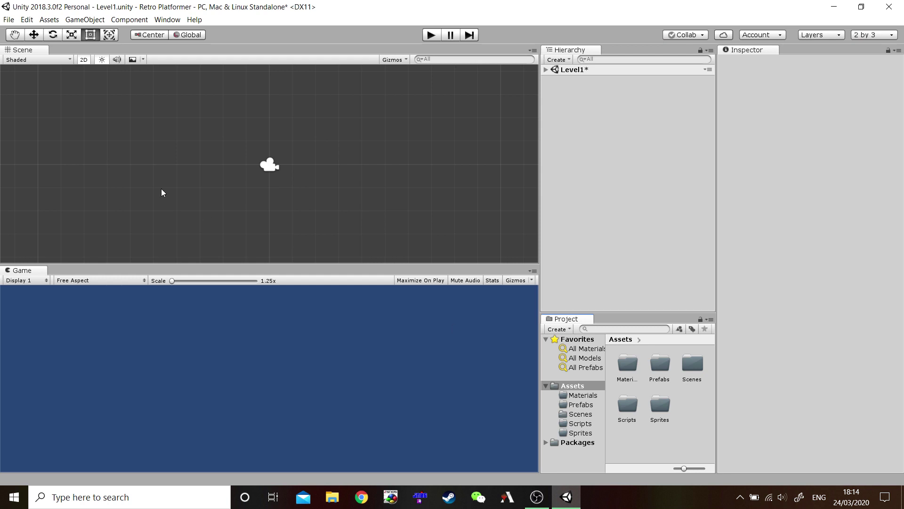
Use File > Save As to store the scene as Level1 in Assets/Scenes.
left_click(11, 21)
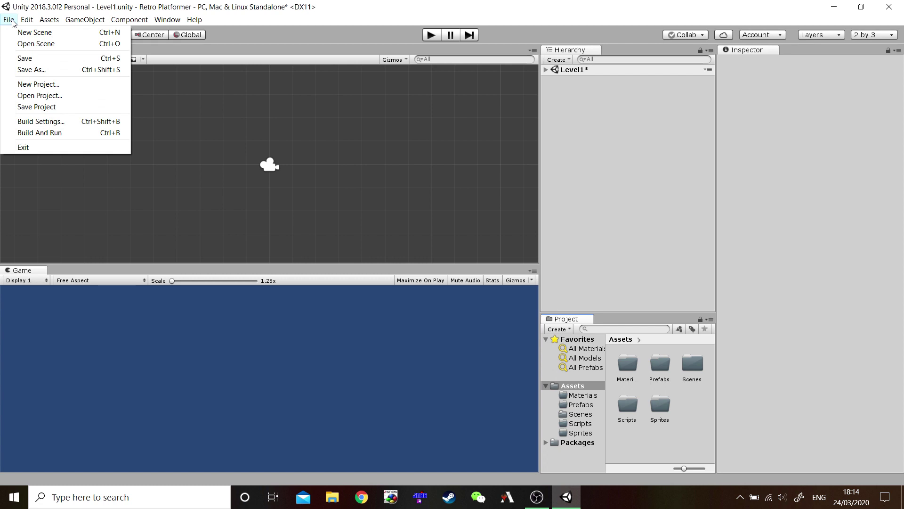
left_click(47, 70)
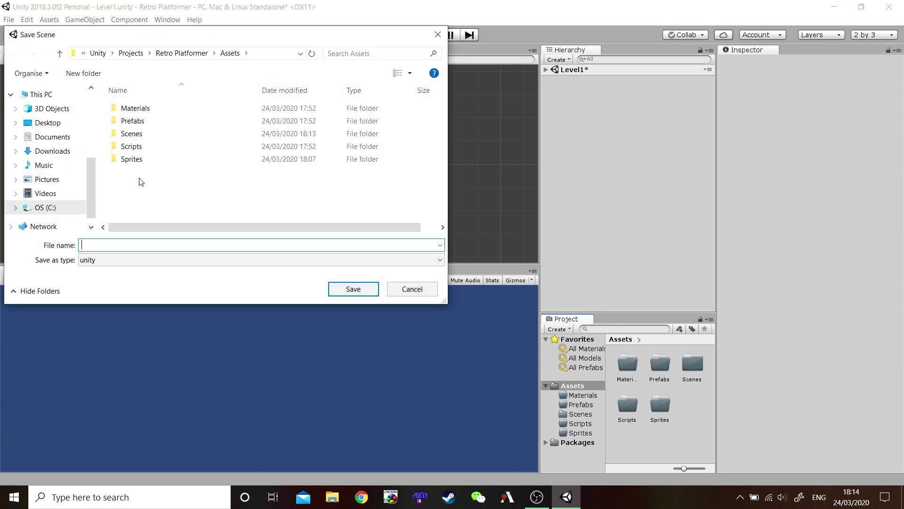
double_click(142, 134)
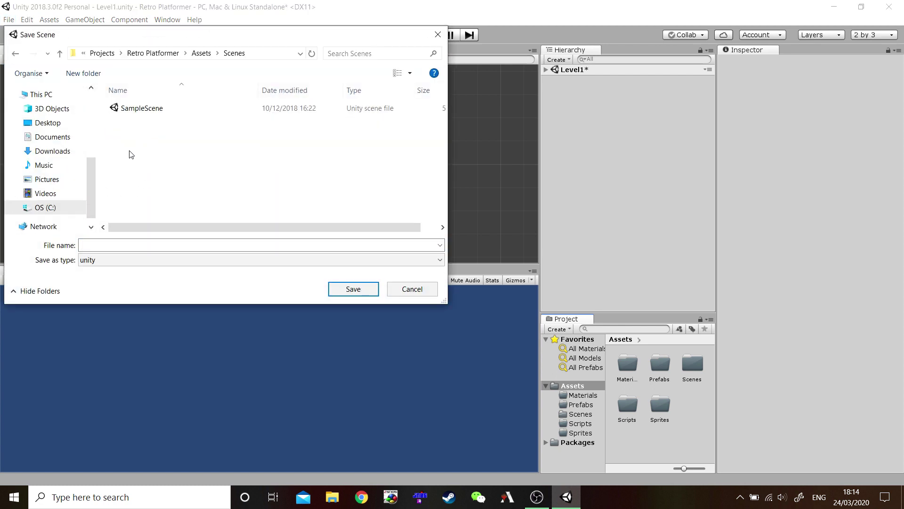
left_click(113, 245)
type("L")
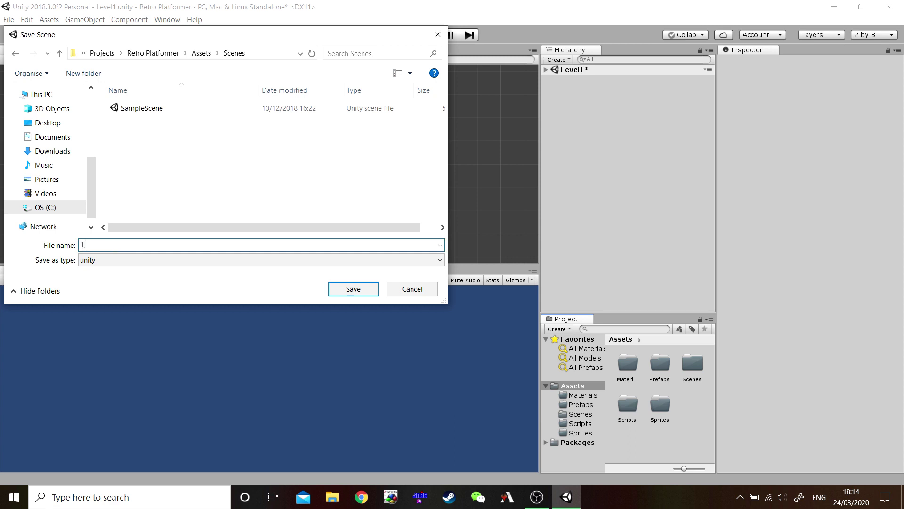
type("evel1")
key("Return")
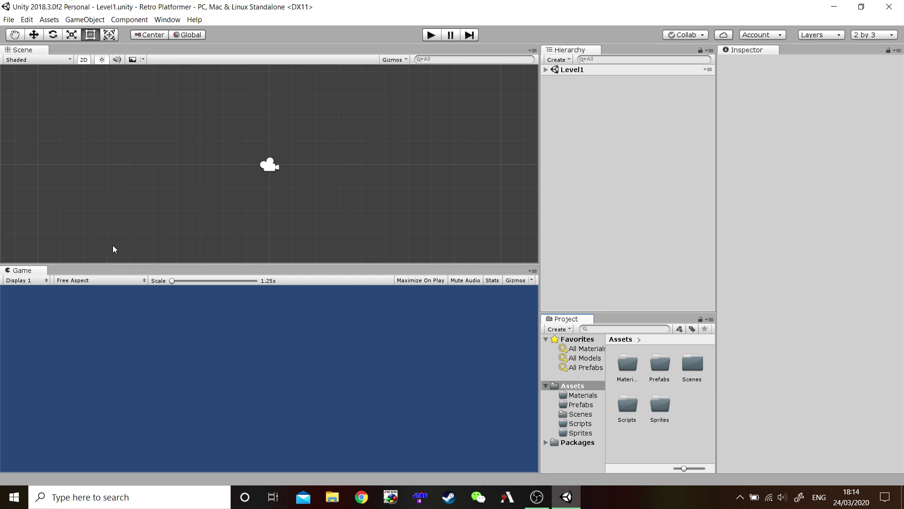
Import both sprite sheet images from Desktop/2D Platformer Tutorial into Assets/Sprites via Import New Asset.
left_click(575, 415)
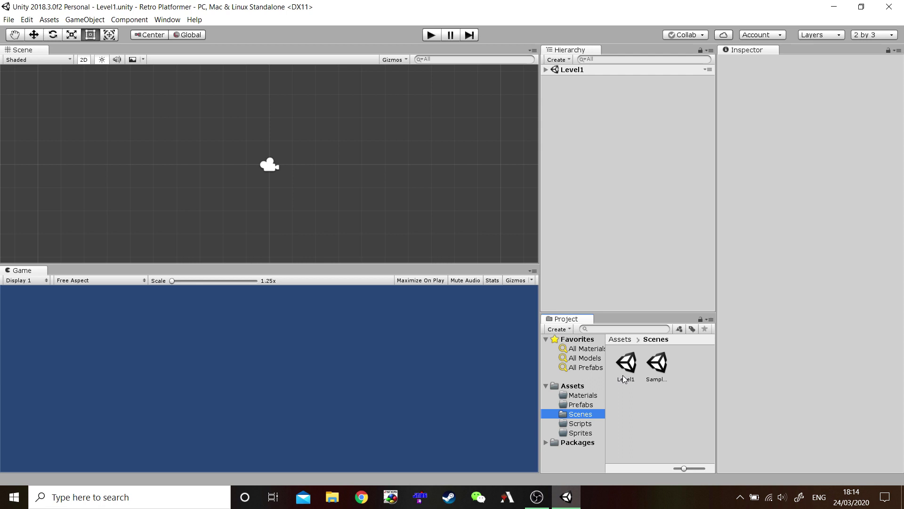
left_click(580, 433)
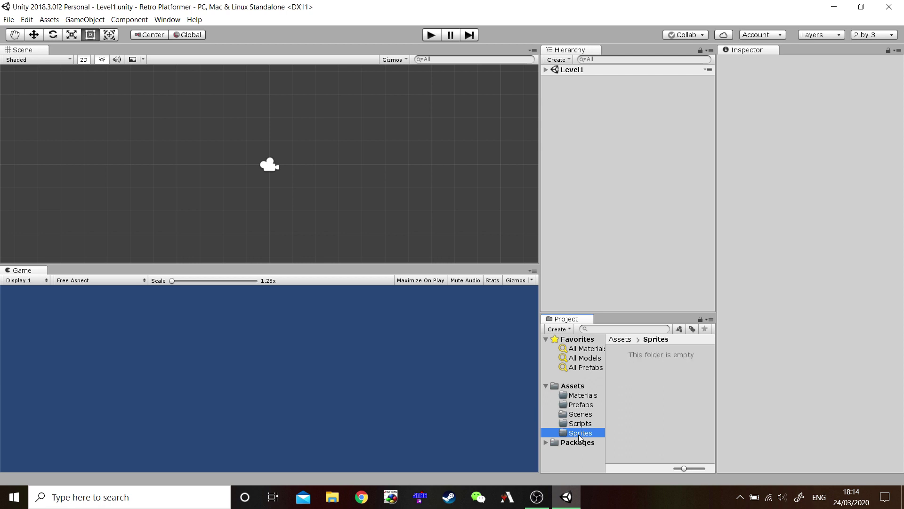
right_click(642, 375)
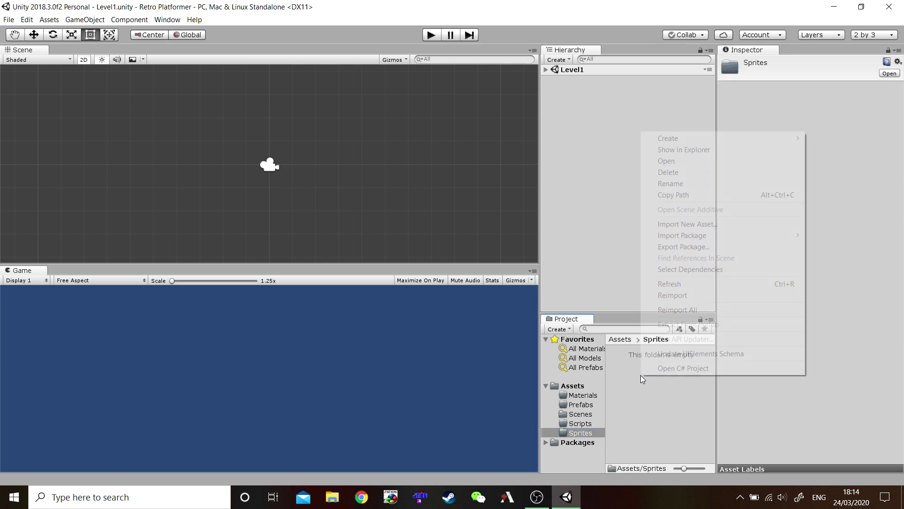
left_click(680, 226)
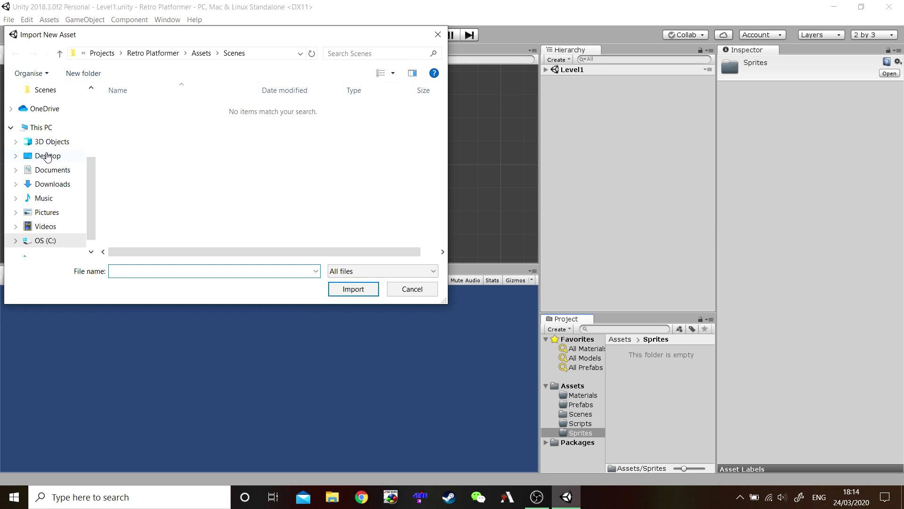
left_click(45, 157)
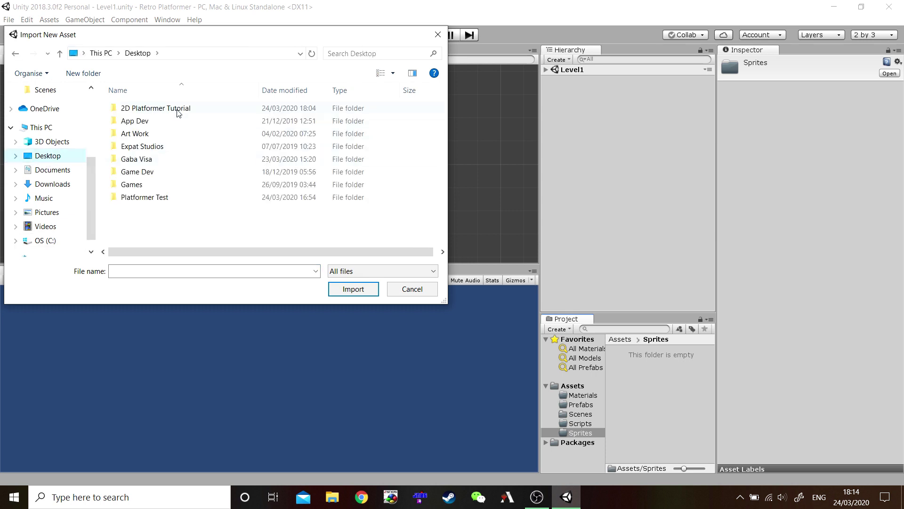
double_click(177, 109)
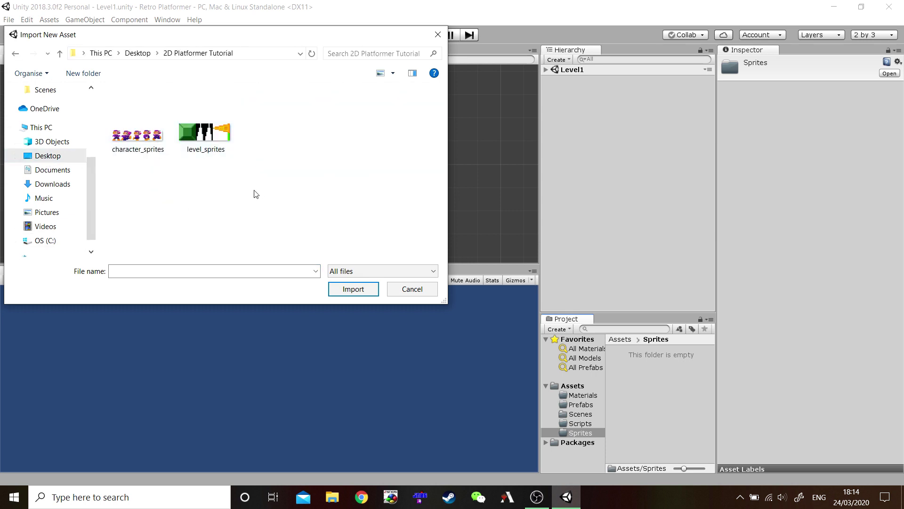
left_click_drag(255, 194, 144, 139)
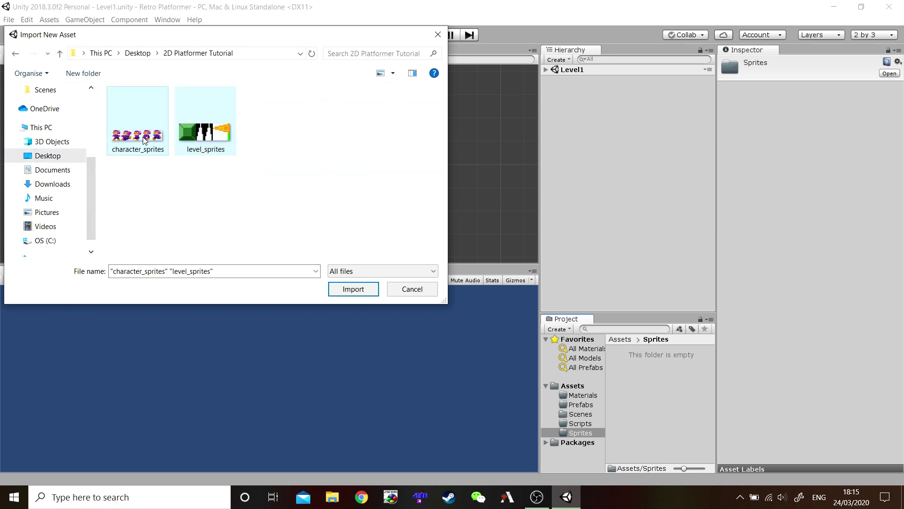
left_click(351, 288)
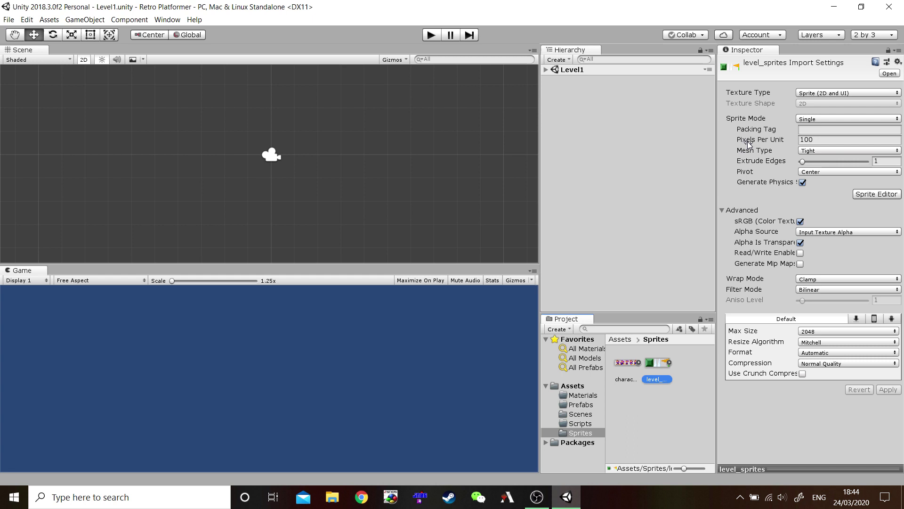
Set level_sprites to 64 Pixels Per Unit and Multiple sprite mode, apply, and open Sprite Editor.
mouse_move(761, 144)
left_click(823, 140)
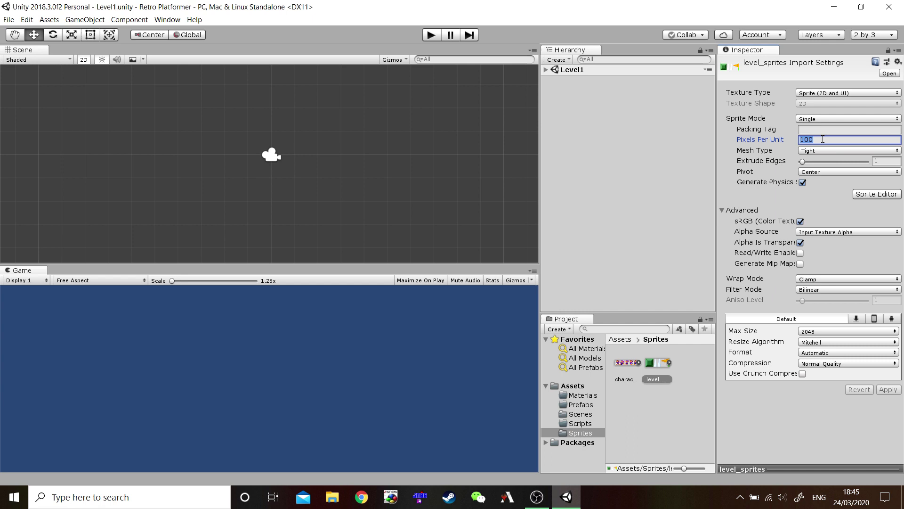
type("64")
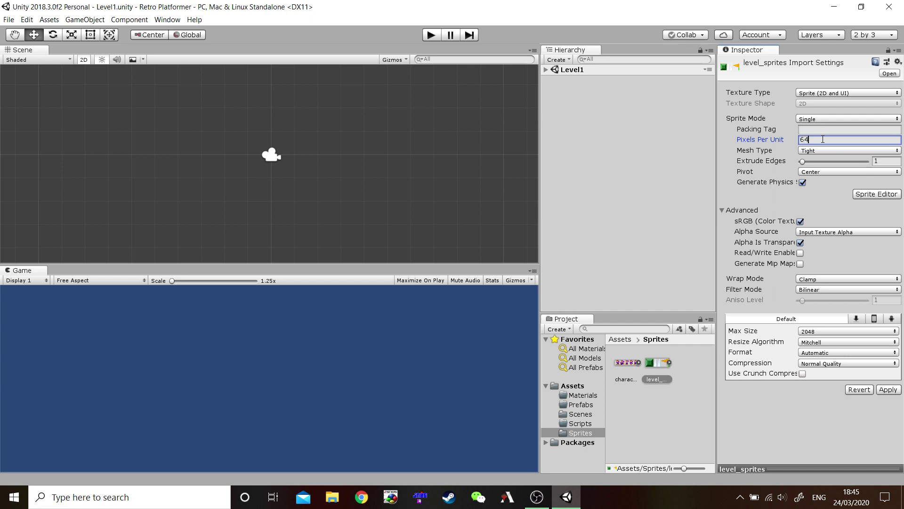
left_click(831, 118)
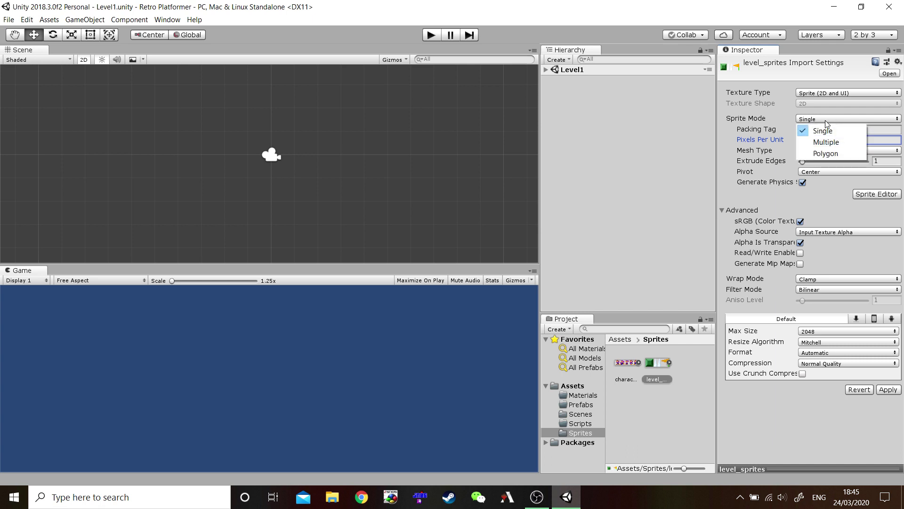
left_click(825, 142)
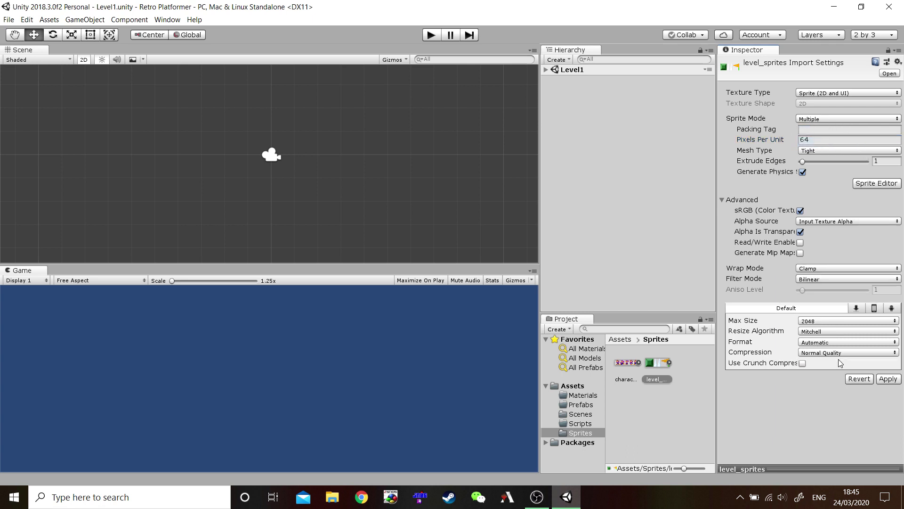
left_click(890, 380)
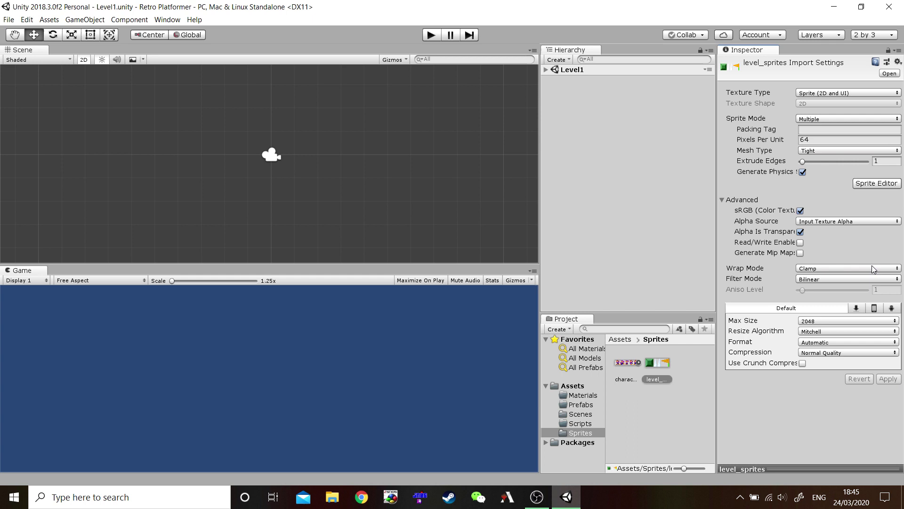
left_click(874, 185)
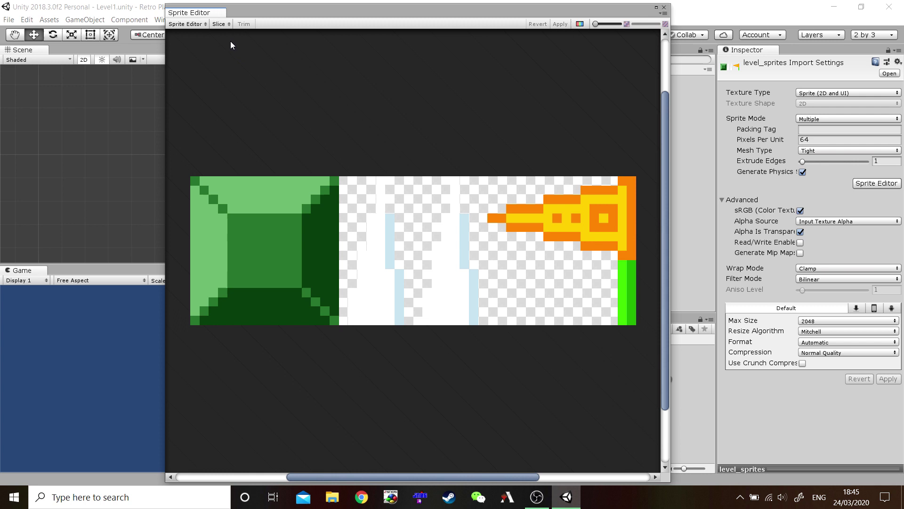
Open the Slice options, try Automatic, then switch the type to Grid By Cell Size at 64×64.
left_click(228, 27)
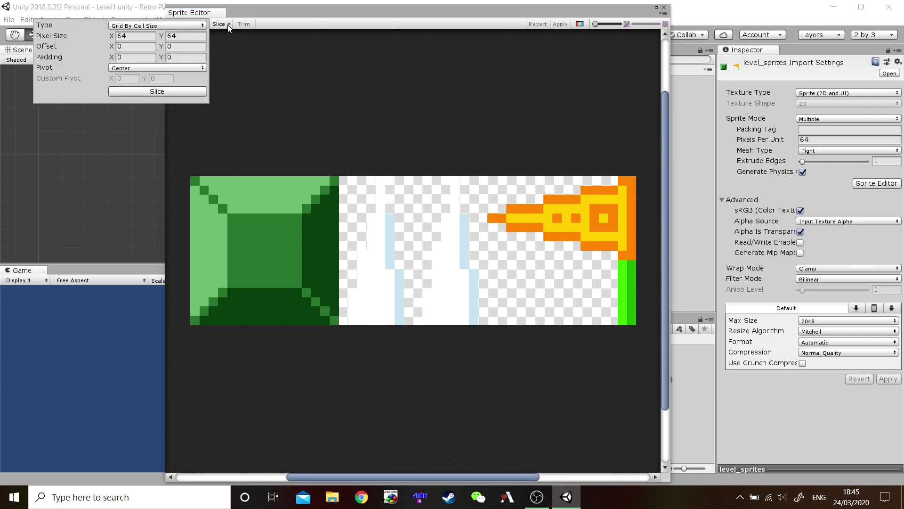
left_click(178, 26)
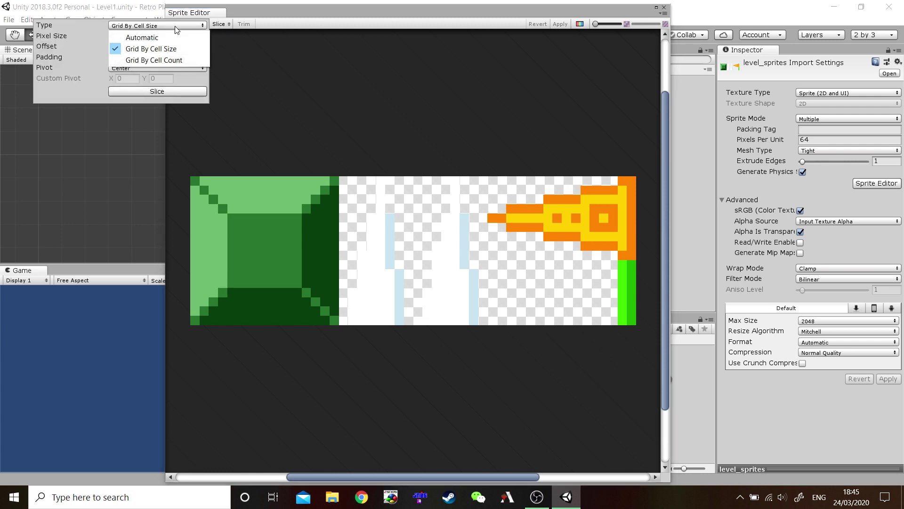
left_click(142, 37)
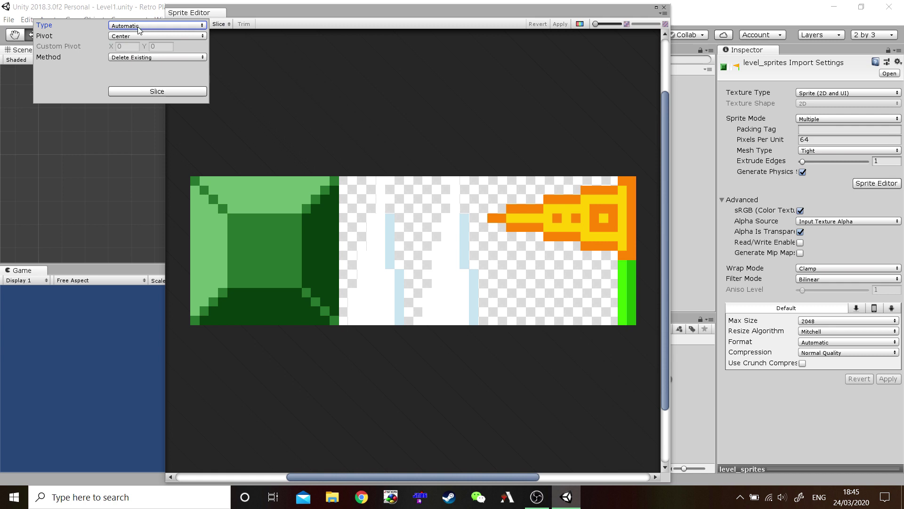
left_click(198, 26)
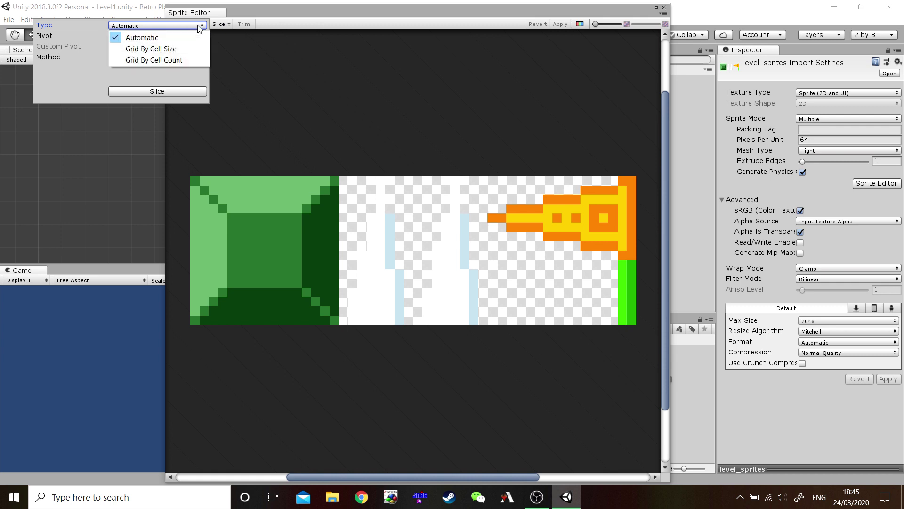
left_click(159, 49)
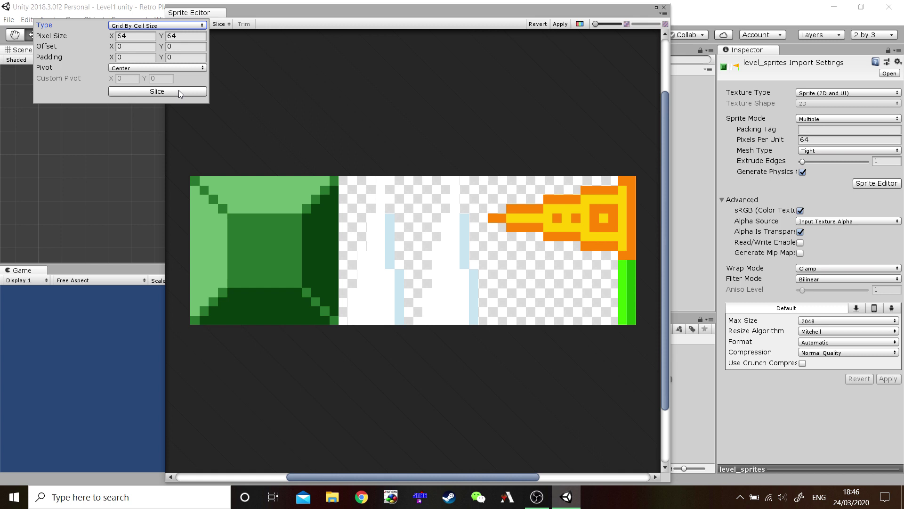
Slice the sheet into 64×64 cells and select the block, spikes and flag sprites in turn.
left_click(290, 249)
left_click(290, 249)
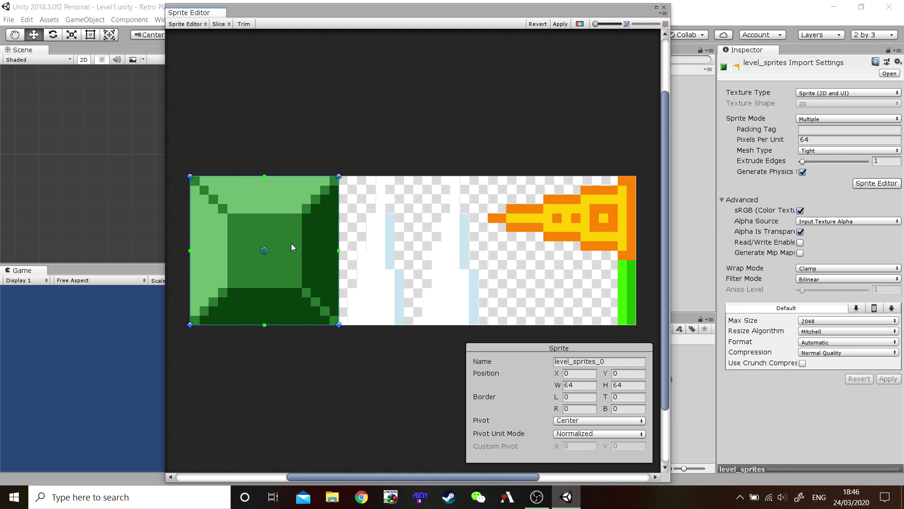
left_click(413, 262)
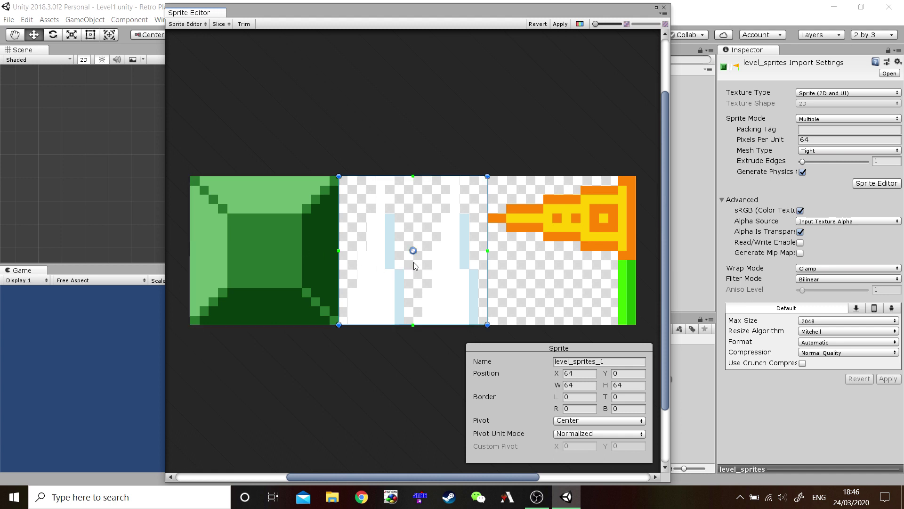
left_click(537, 259)
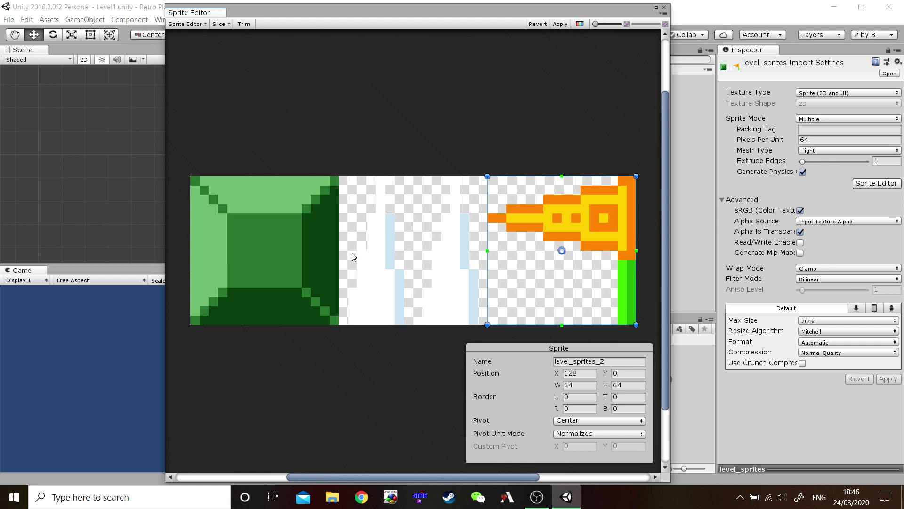
left_click(309, 249)
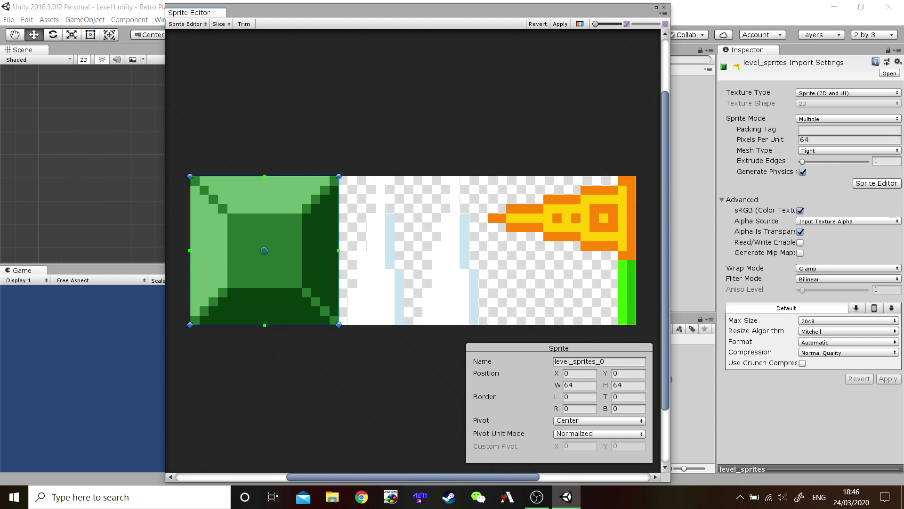
Rename the three sprites to block, spikes and goal pole, then apply the changes.
left_click(615, 364)
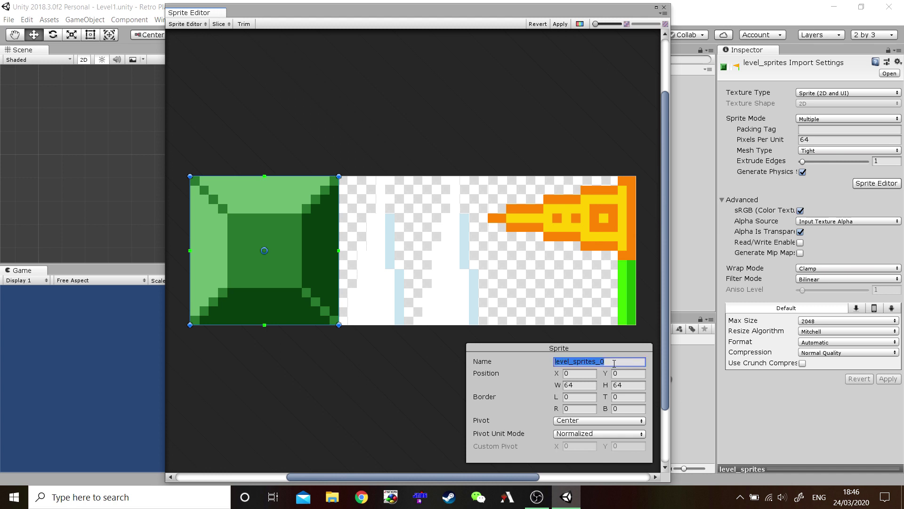
type("block")
left_click(426, 275)
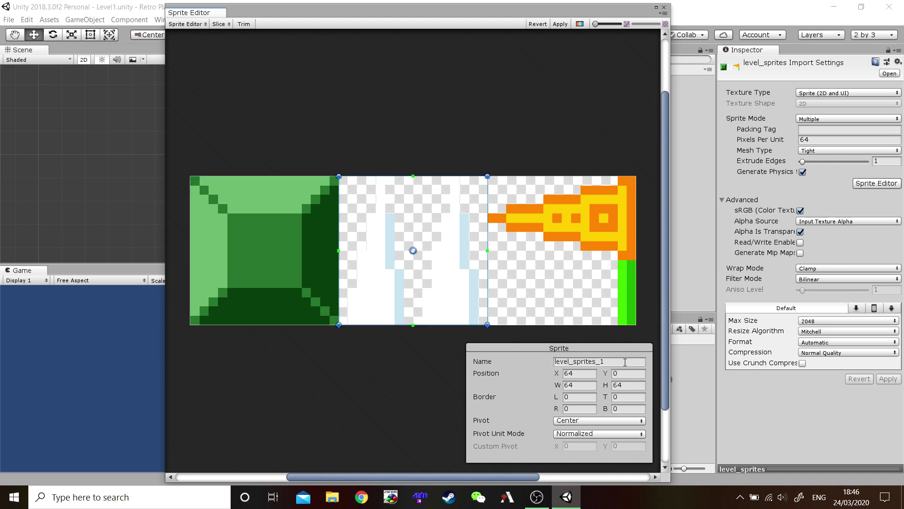
left_click(623, 365)
type("sp")
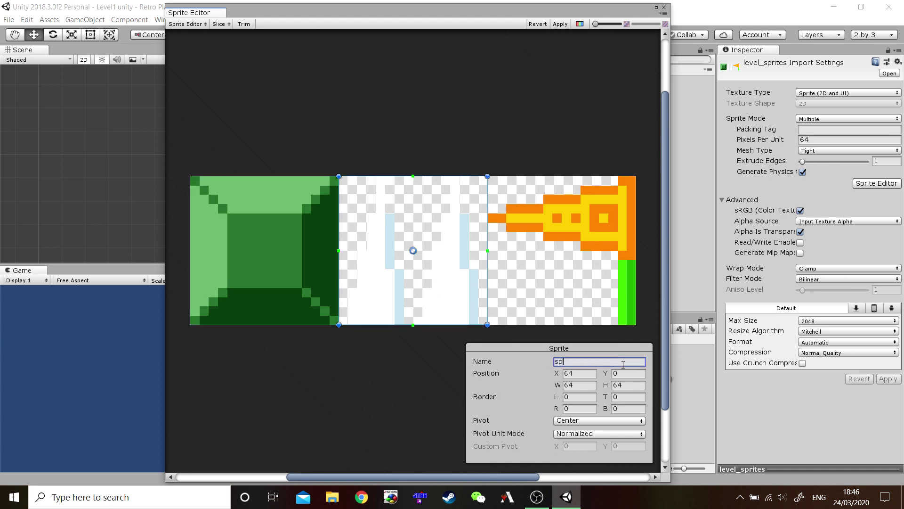
type("ikes")
left_click(604, 250)
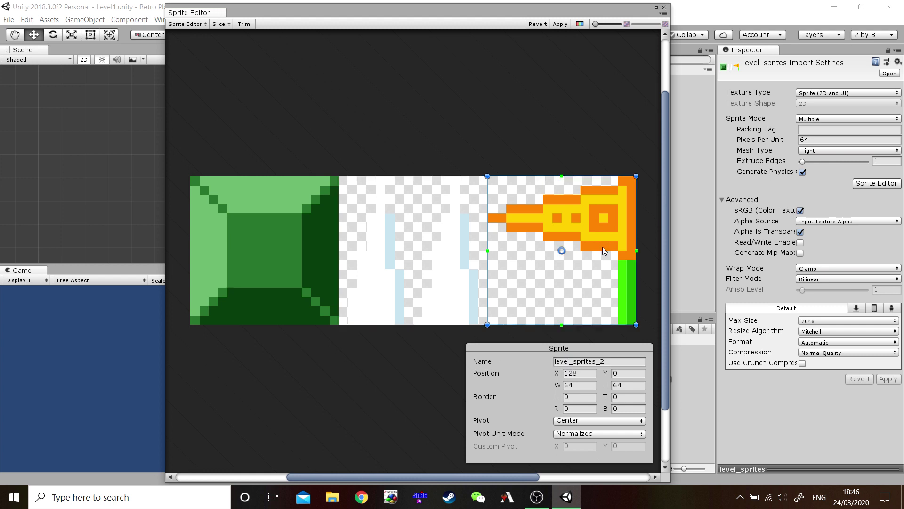
left_click(611, 361)
type("goal pole")
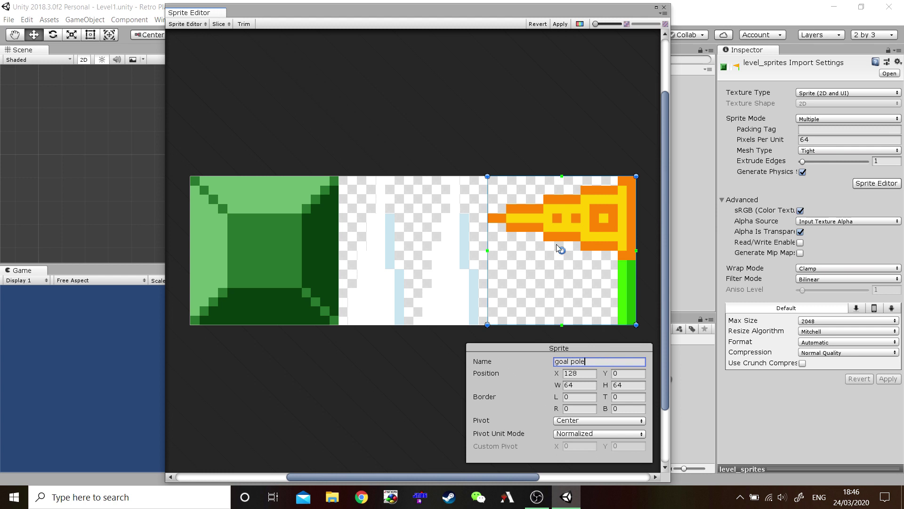
left_click(560, 24)
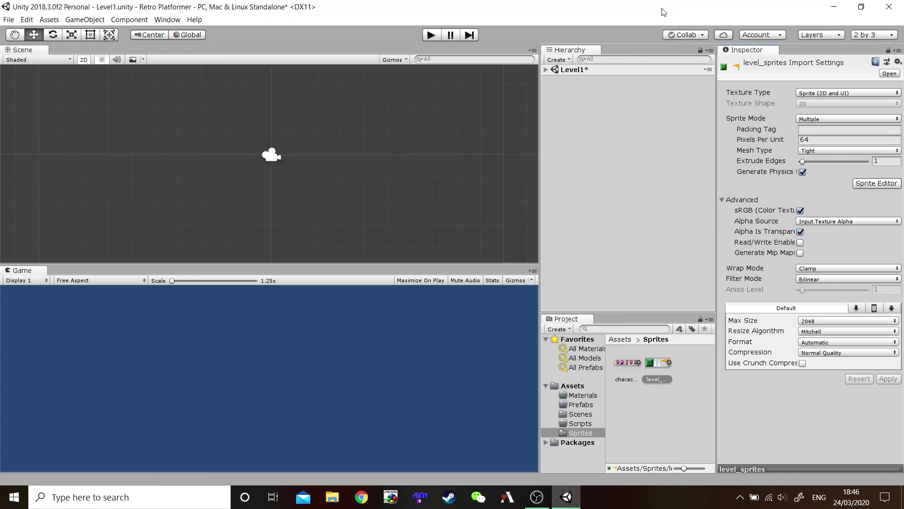
Close the Sprite Editor and expand level_sprites to show its sub-sprites.
left_click(664, 7)
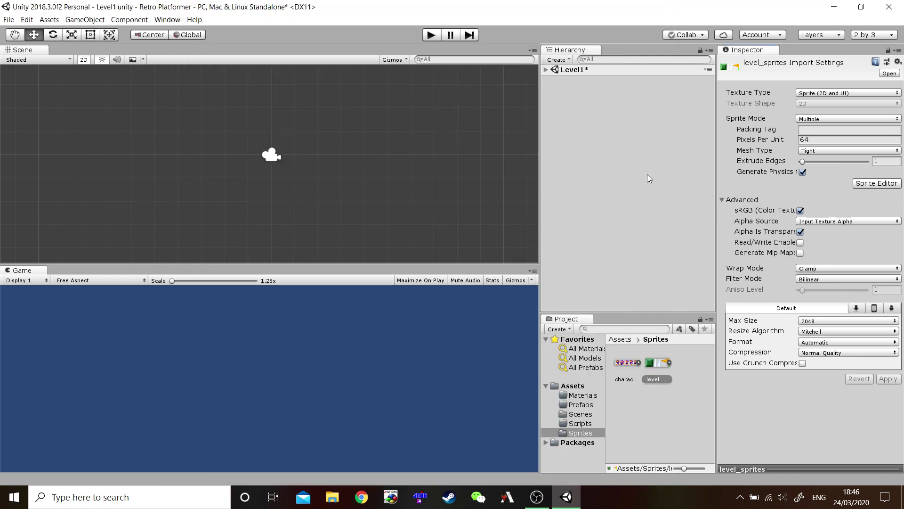
left_click(669, 362)
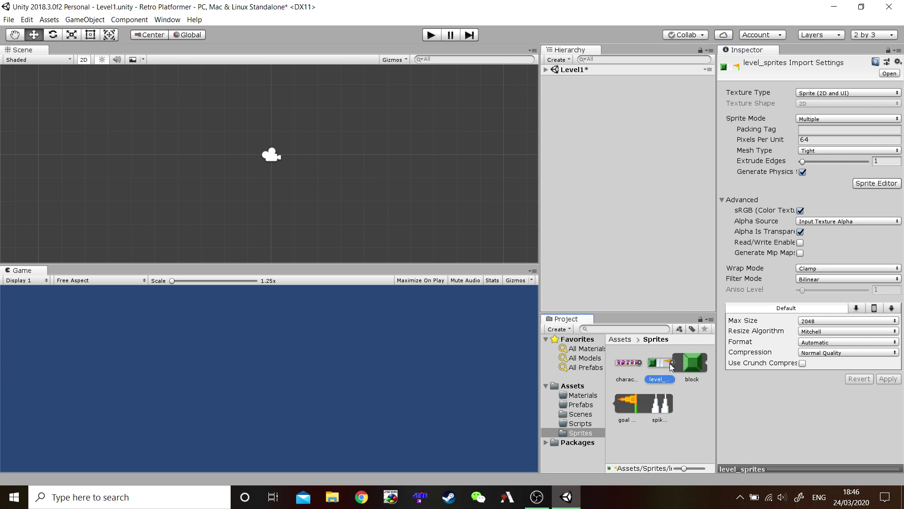
left_click(692, 364)
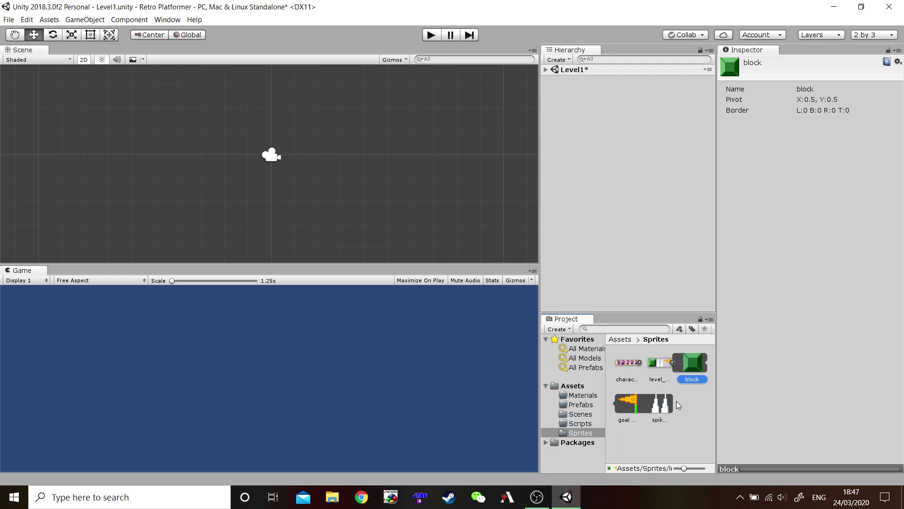
Inspect the spikes, goal pole and block sub-sprites, then select character_sprites.
left_click(653, 409)
left_click(627, 406)
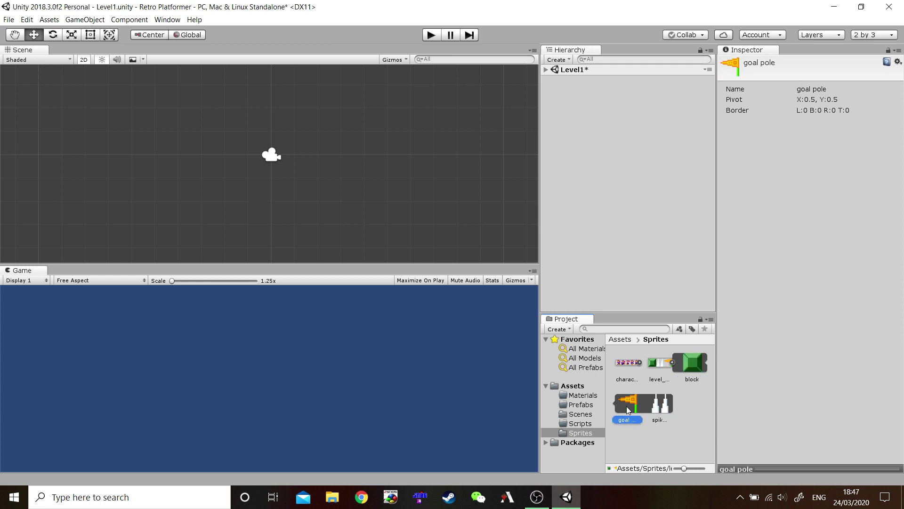
left_click(659, 408)
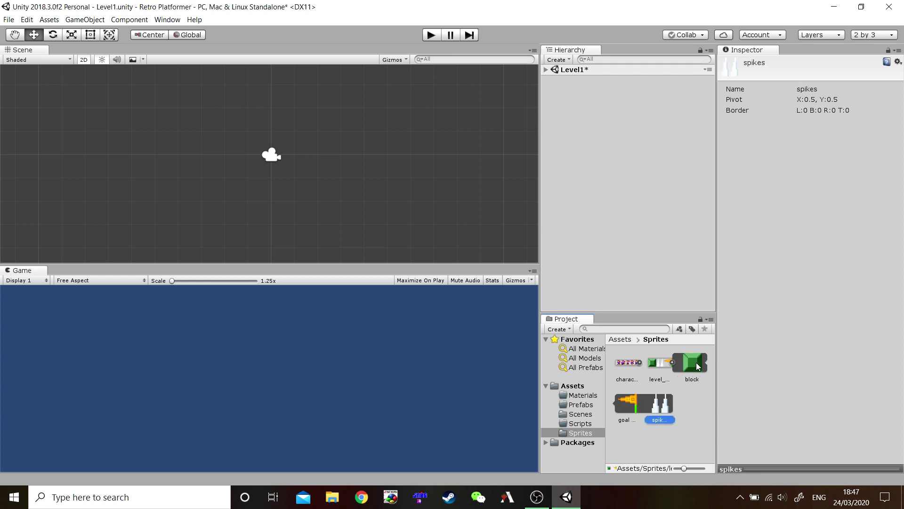
left_click(697, 363)
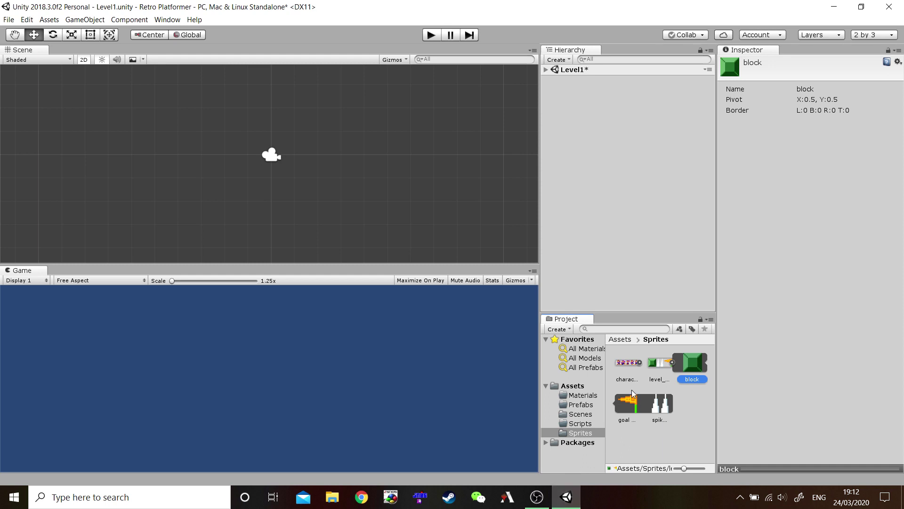
left_click(629, 363)
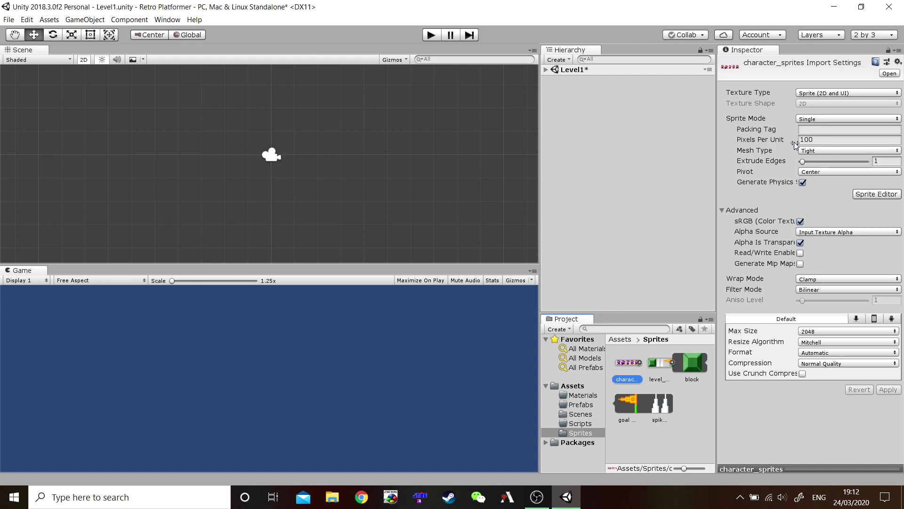
Set character_sprites to 64 pixels per unit and Multiple sprite mode, and apply.
left_click(818, 140)
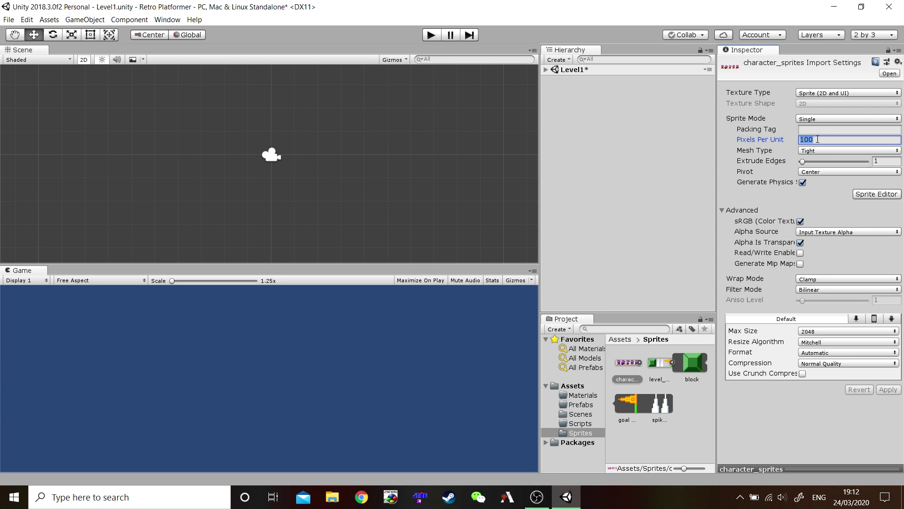
type("64")
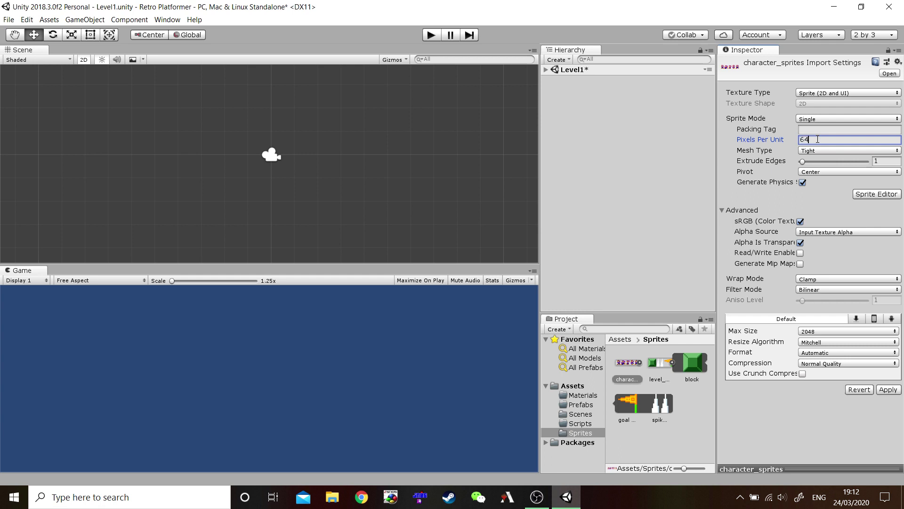
left_click(872, 119)
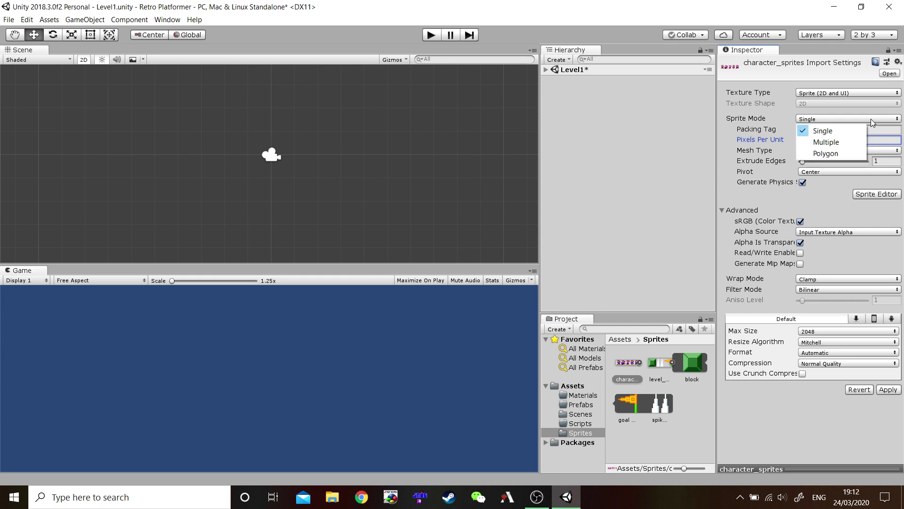
left_click(836, 138)
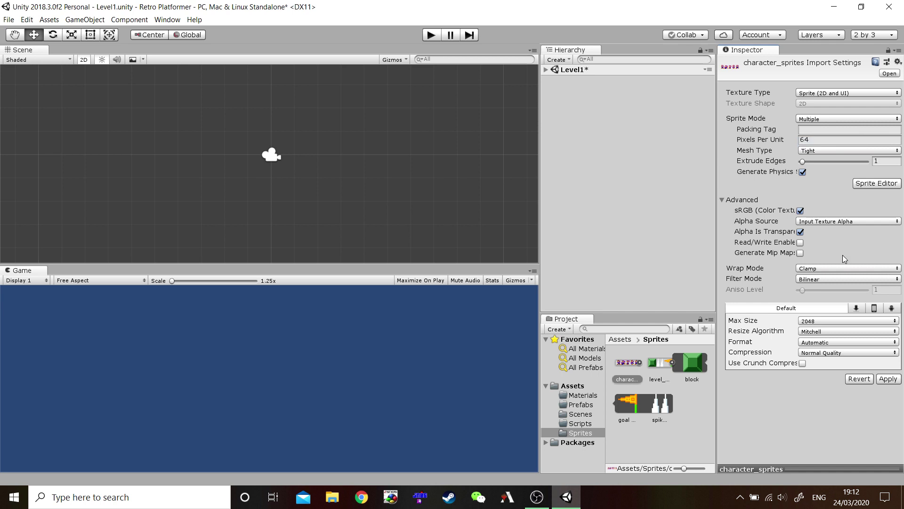
left_click(888, 378)
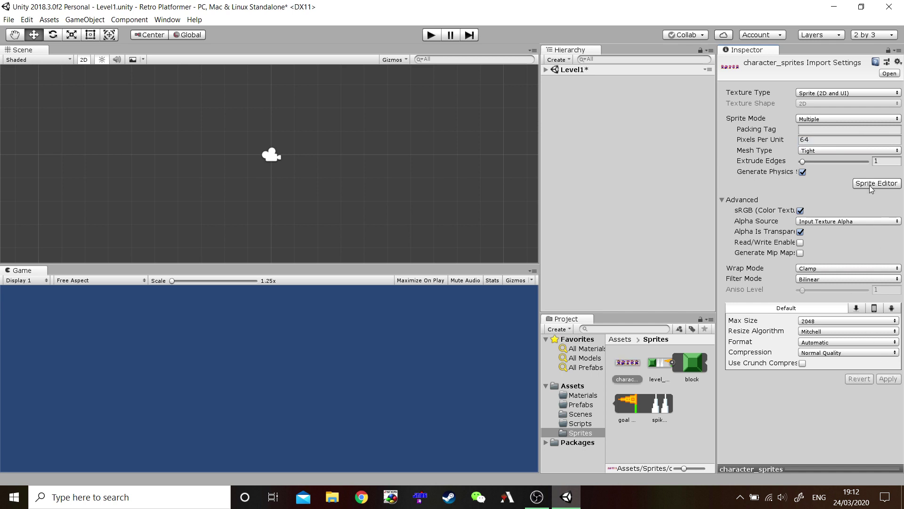
Slice the character sheet in the Sprite Editor into 64×64 grid cells.
left_click(871, 184)
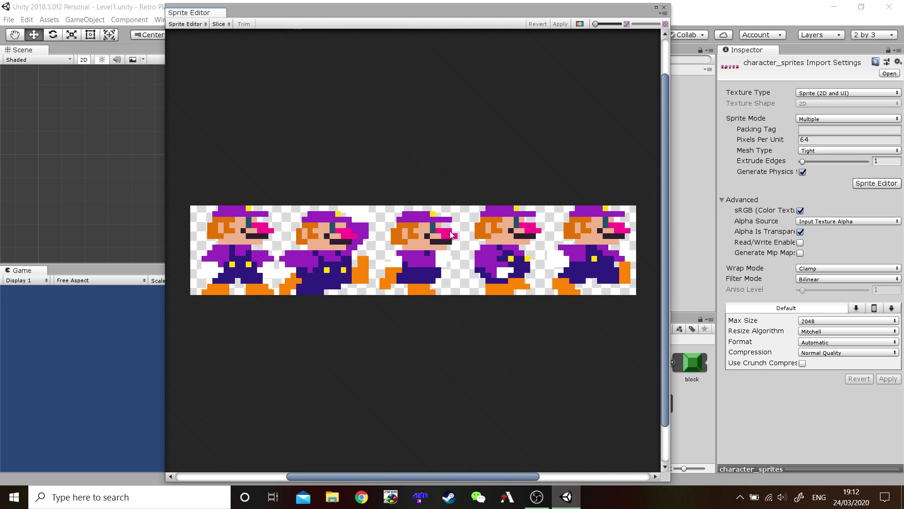
left_click(228, 25)
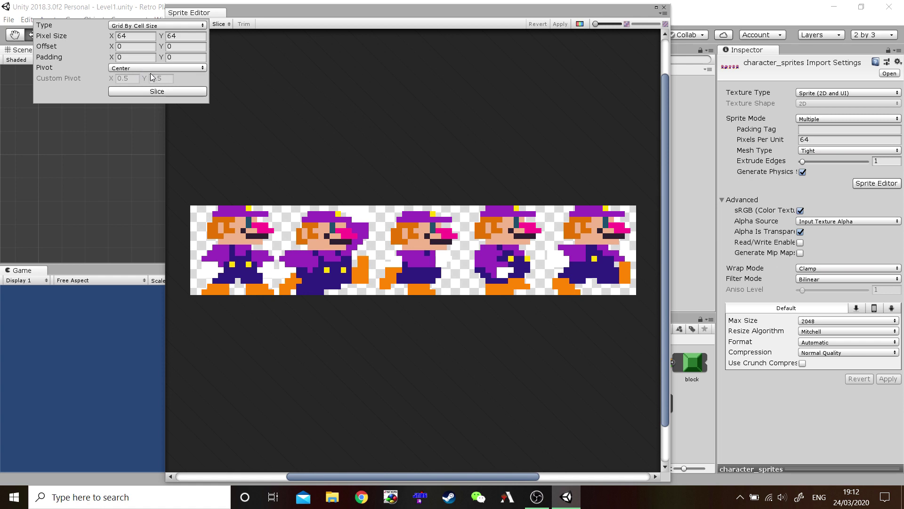
left_click(185, 92)
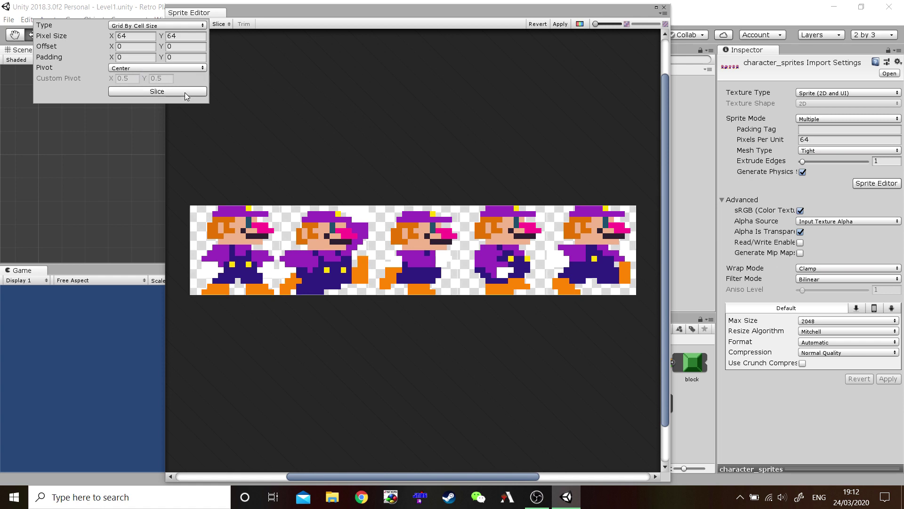
Check each of the five sliced Wario frames.
left_click(254, 264)
left_click(320, 265)
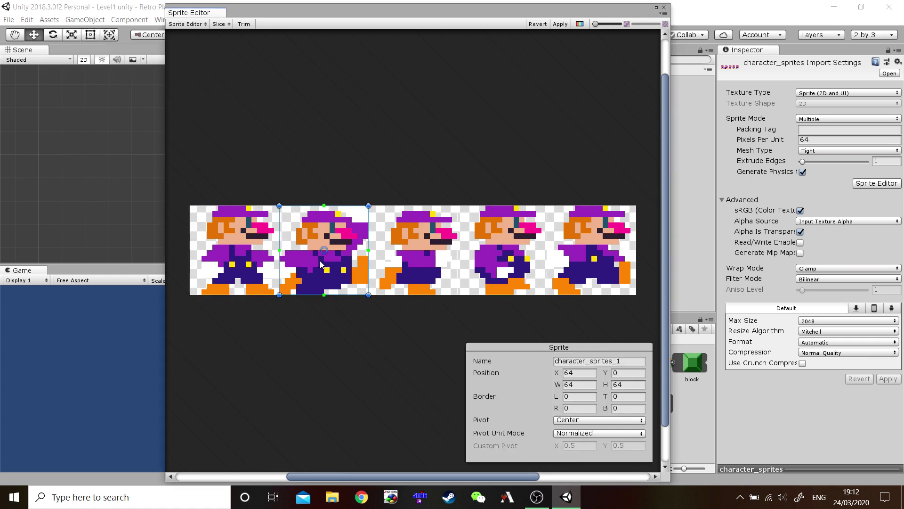
left_click(414, 255)
left_click(507, 259)
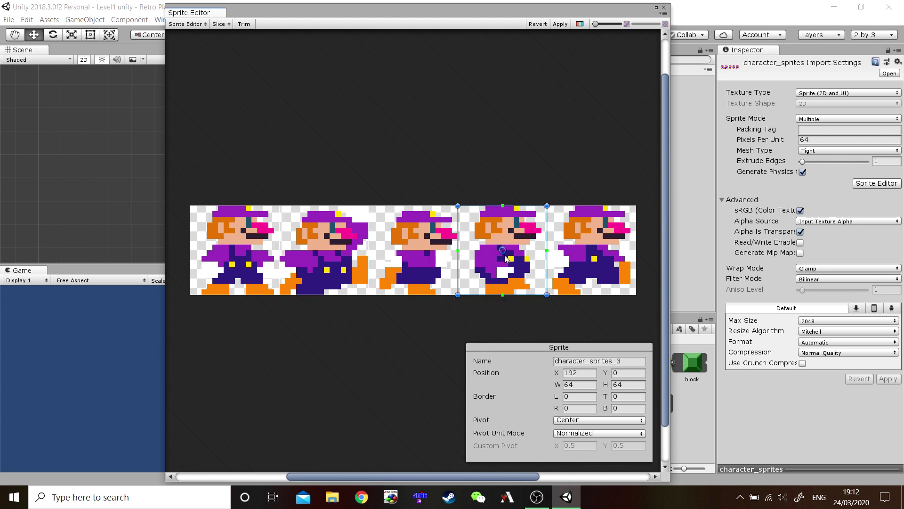
left_click(579, 271)
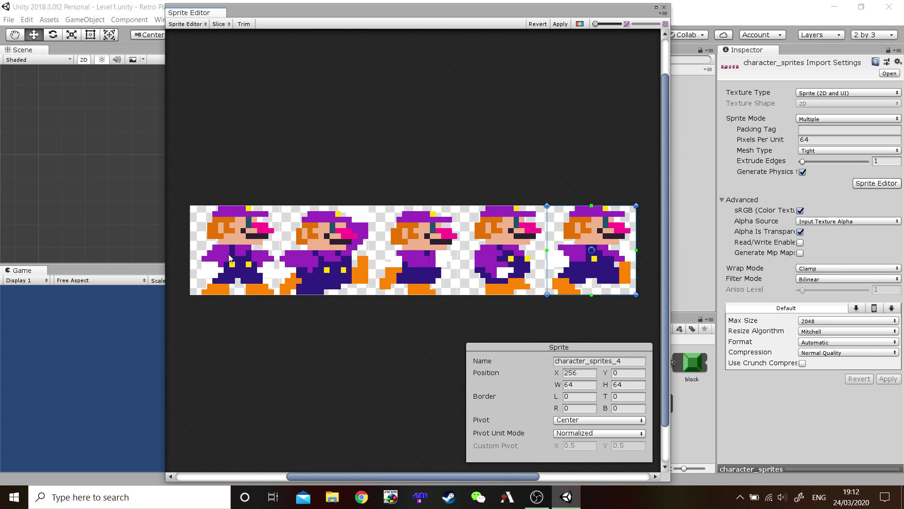
Name the first three Wario frames idle, jump and step.
left_click(230, 258)
left_click(623, 362)
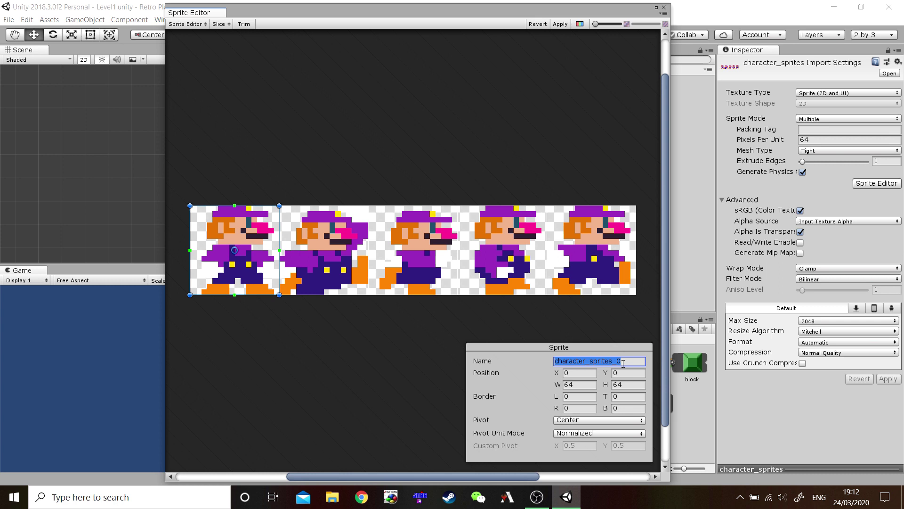
type("idle")
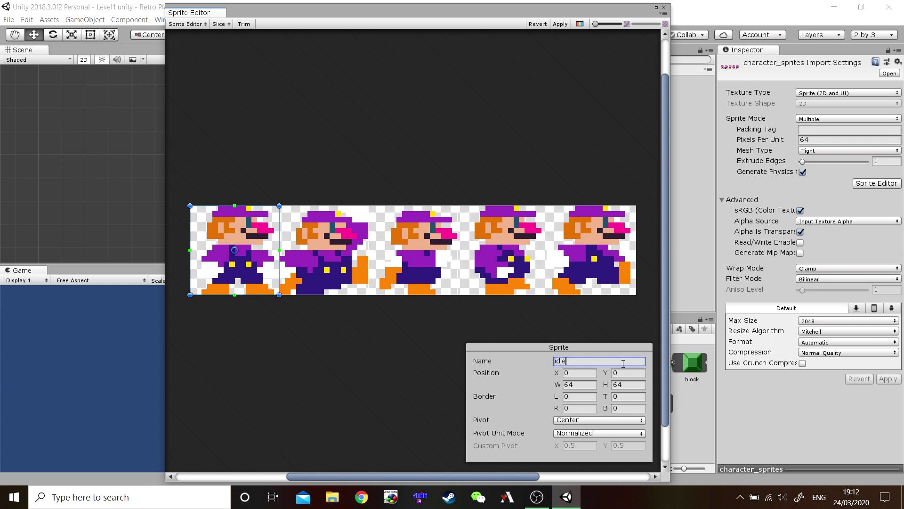
left_click(343, 266)
left_click(622, 361)
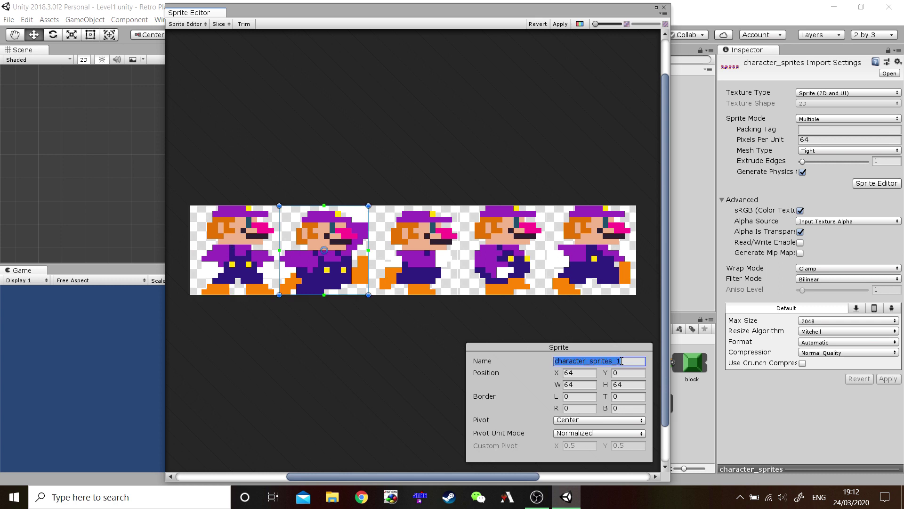
type("jump")
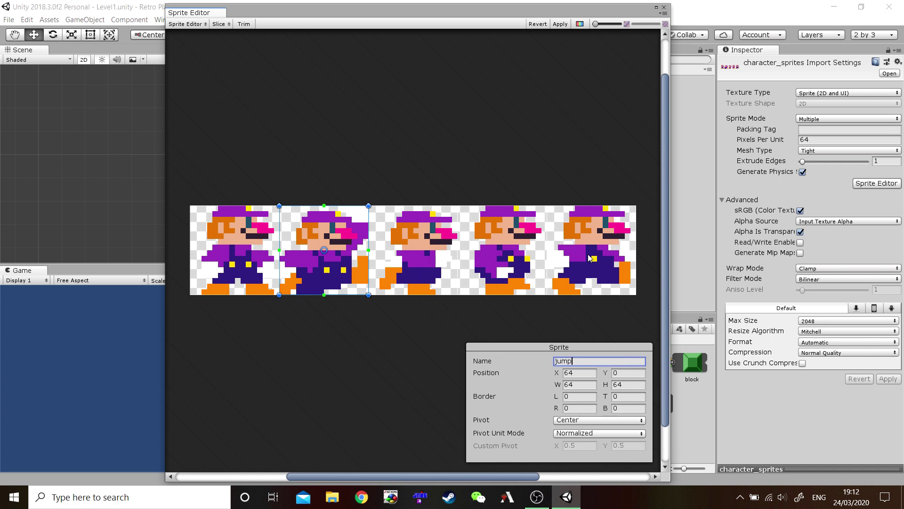
left_click(436, 263)
left_click(633, 360)
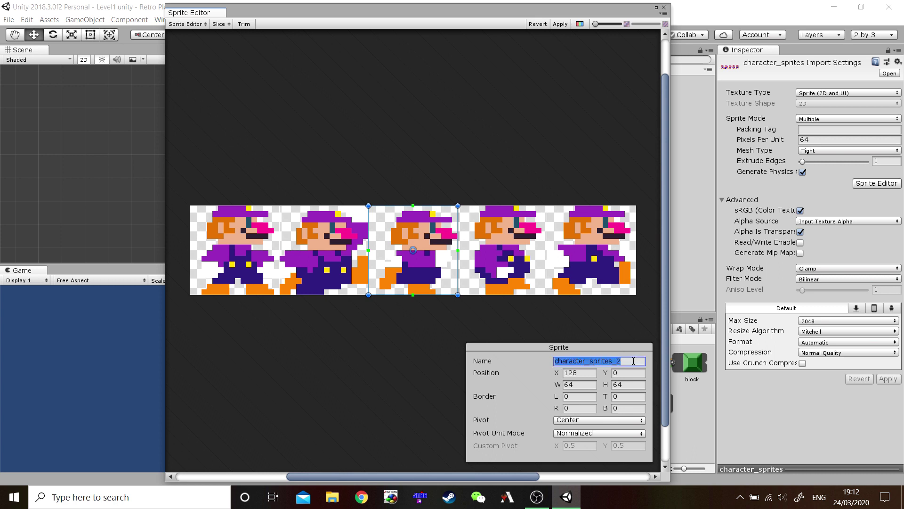
type("step")
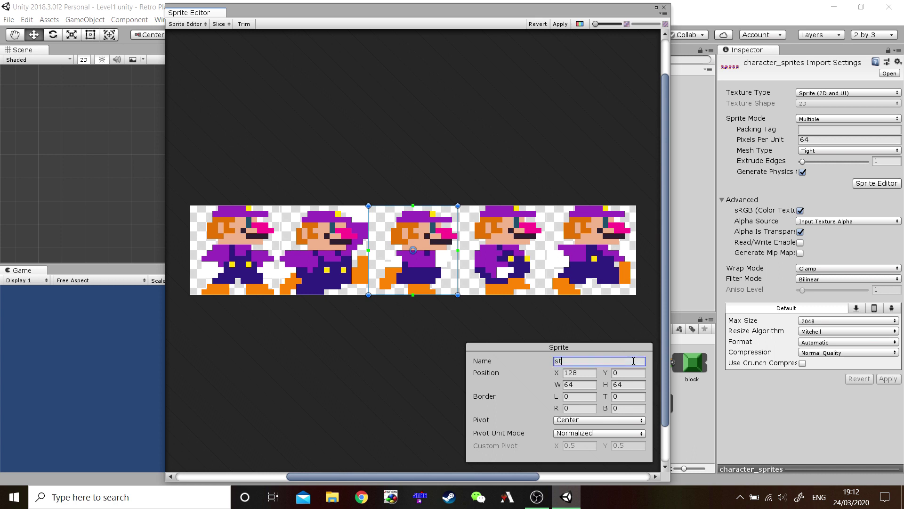
Name the fourth and fifth frames contact and push, then apply the changes.
left_click(507, 264)
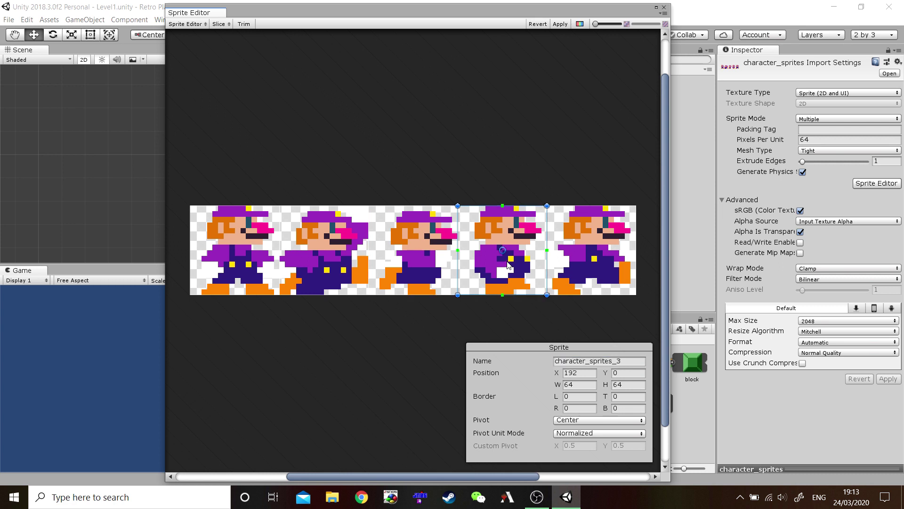
left_click(630, 360)
type("contact")
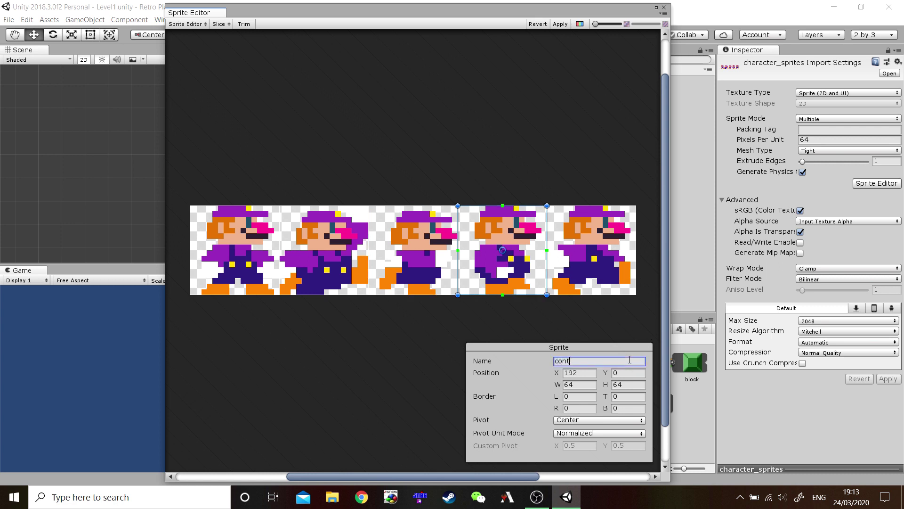
left_click(604, 262)
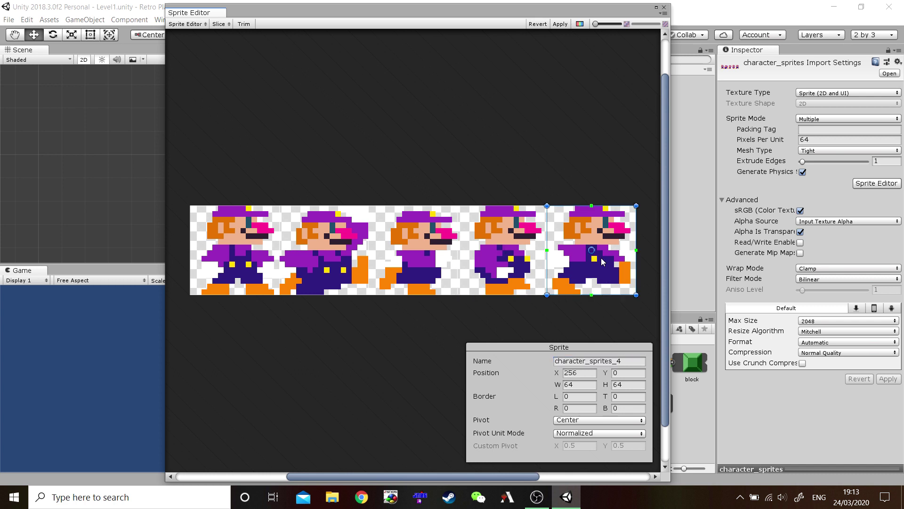
left_click(627, 360)
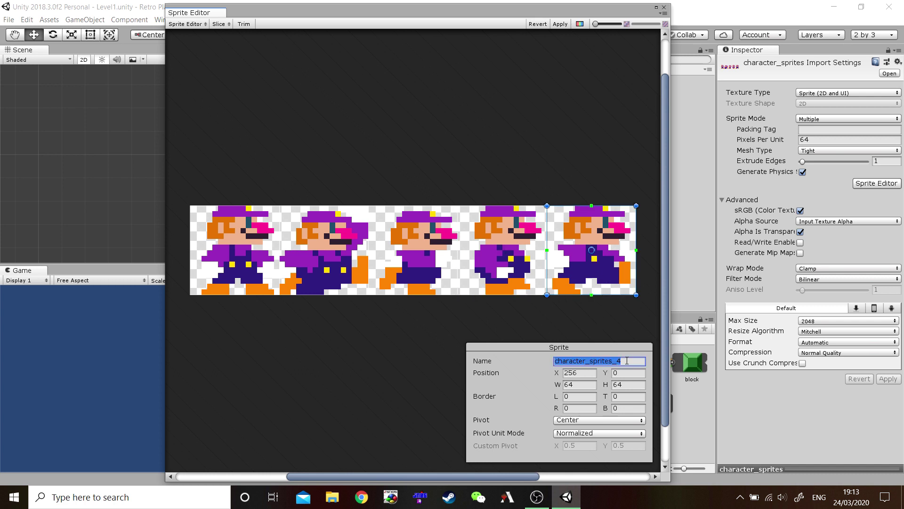
type("push")
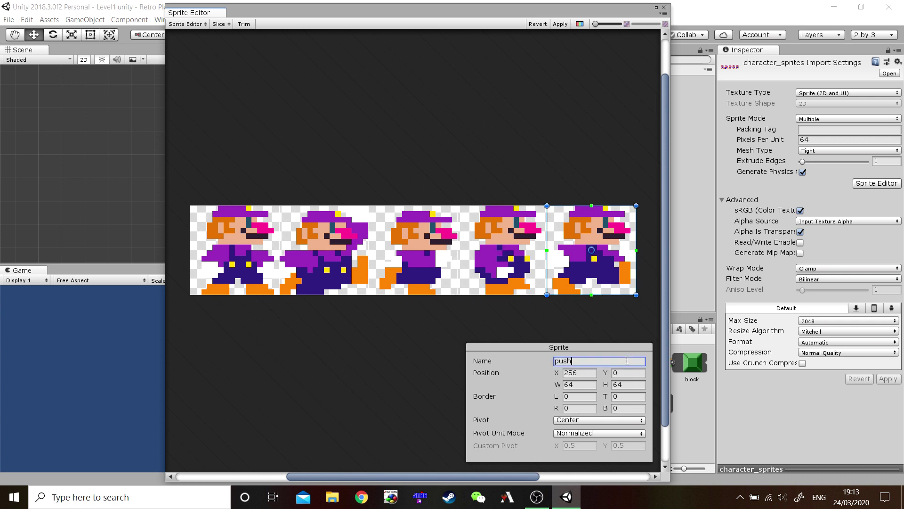
left_click(561, 25)
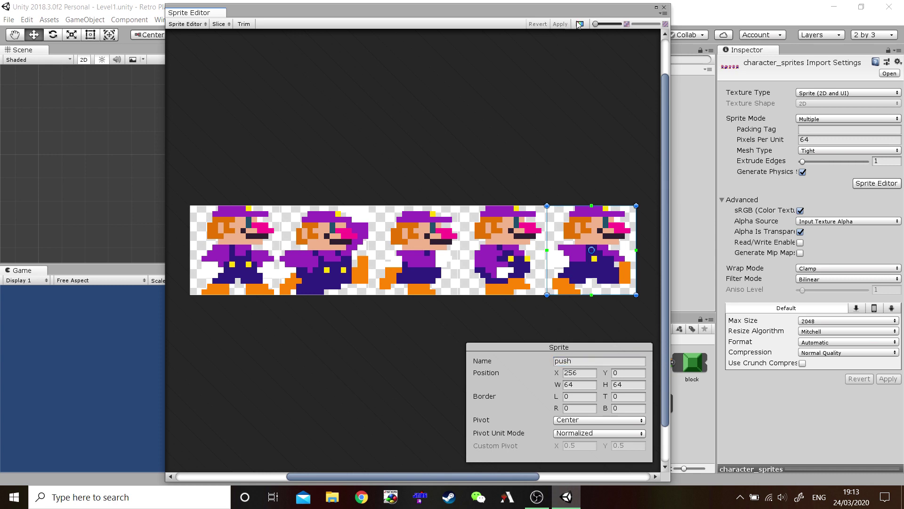
Close the Sprite Editor and expand character_sprites to list idle, jump, step, contact and push.
left_click(664, 8)
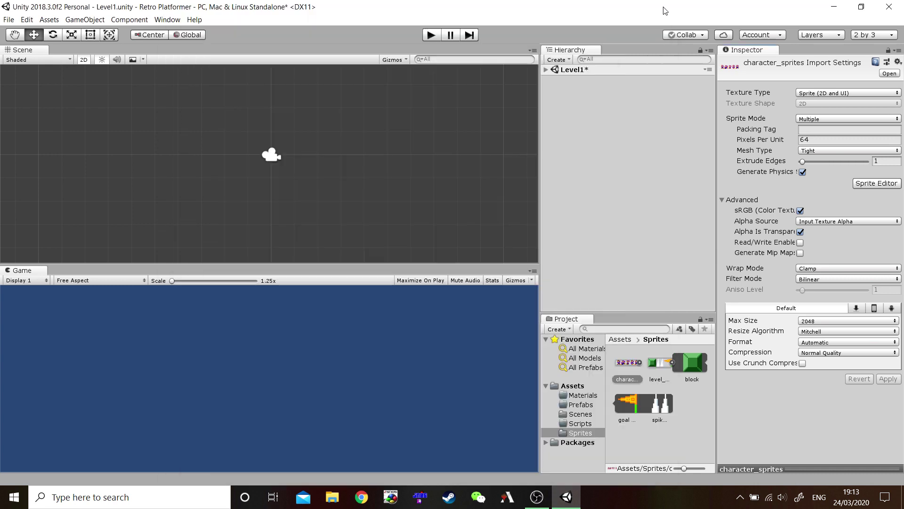
left_click(640, 362)
scroll(666, 397, "down", 2)
scroll(666, 397, "up", 3)
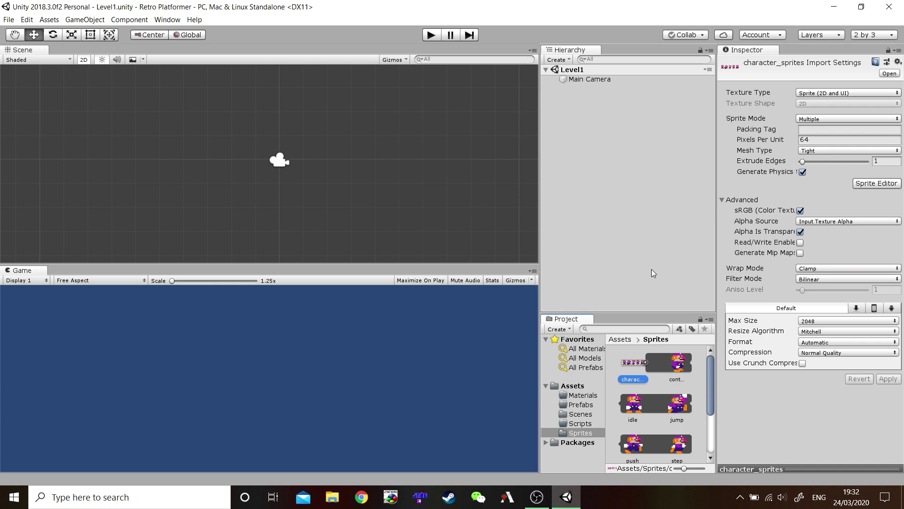
scroll(678, 379, "down", 3)
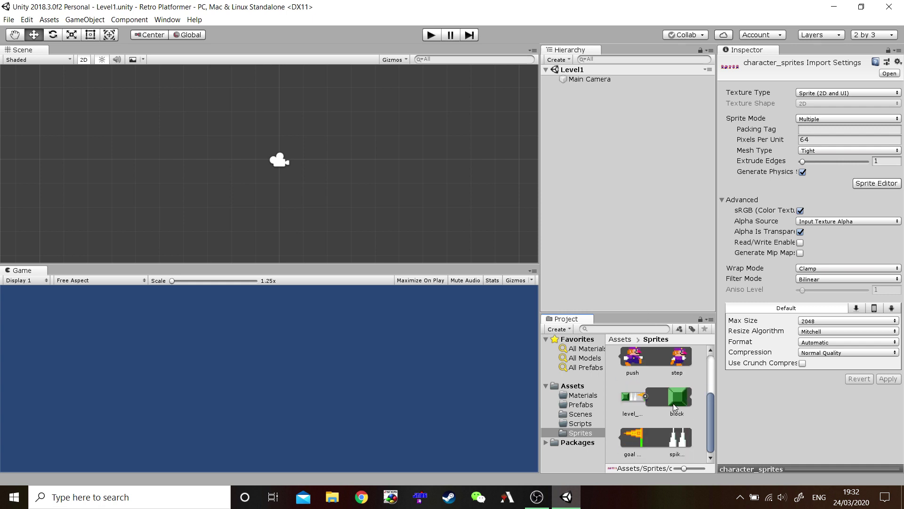
Drag the block sprite from the Sprites folder into the Scene view and position it.
left_click(675, 407)
left_click_drag(675, 407, 420, 109)
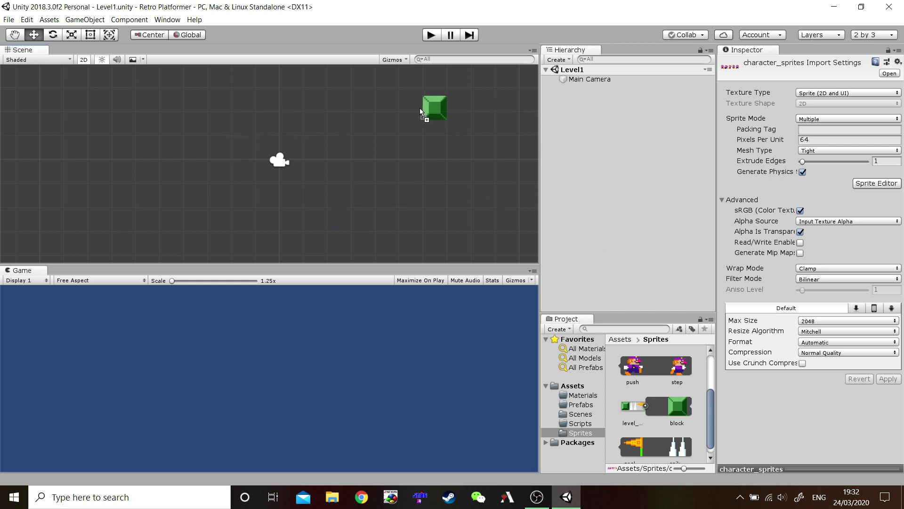
left_click_drag(370, 154, 246, 130)
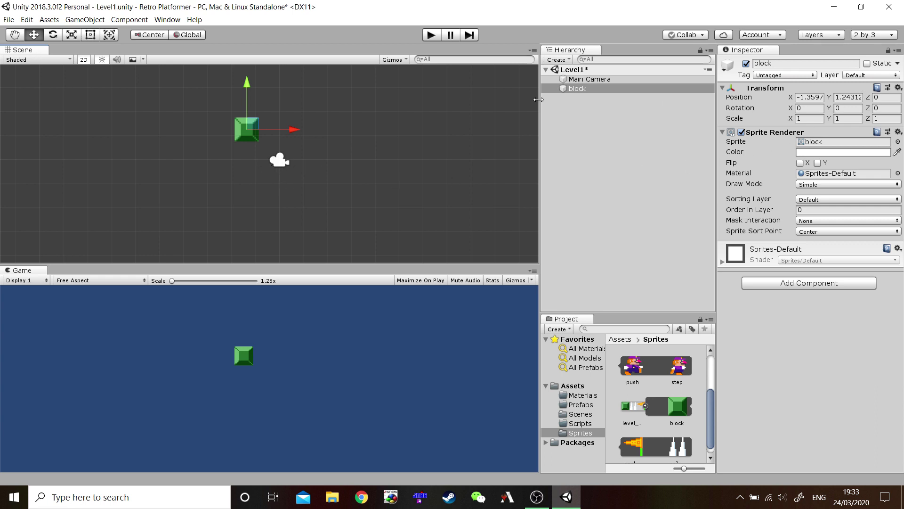
Reset the block's Transform to position 0, 0, 0, then try the move gizmo handles.
left_click(898, 88)
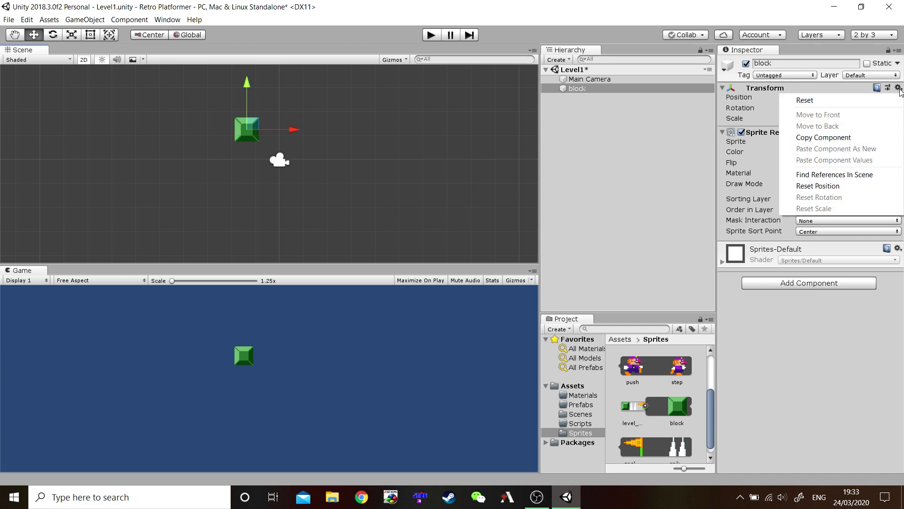
left_click(814, 100)
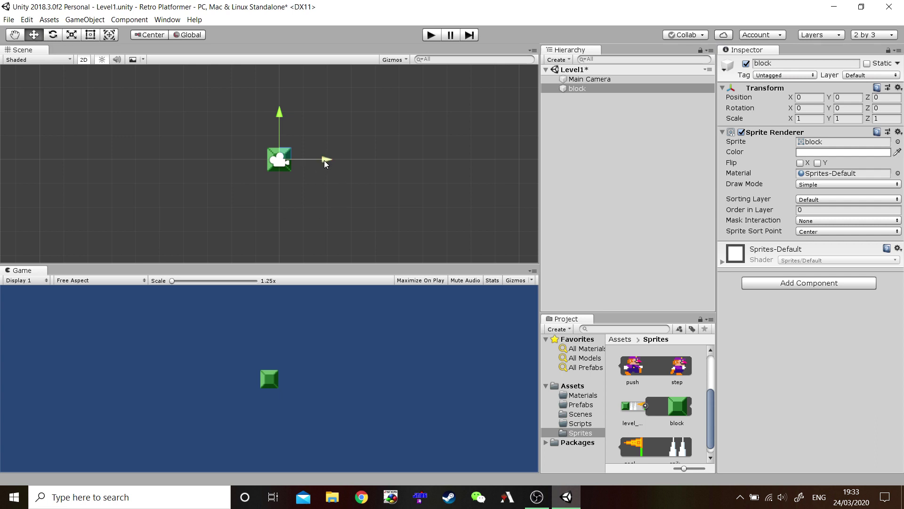
left_click_drag(320, 160, 336, 193)
mouse_move(280, 114)
left_mouse_down()
mouse_move(272, 102)
mouse_move(281, 50)
mouse_move(286, 137)
mouse_move(298, 49)
mouse_move(292, 164)
mouse_move(290, 129)
left_mouse_up()
left_click_drag(285, 154, 170, 143)
left_click_drag(232, 149, 283, 163)
Select Main Camera and set the Game view to 16:9 with low-resolution aspect ratios off.
left_click(598, 81)
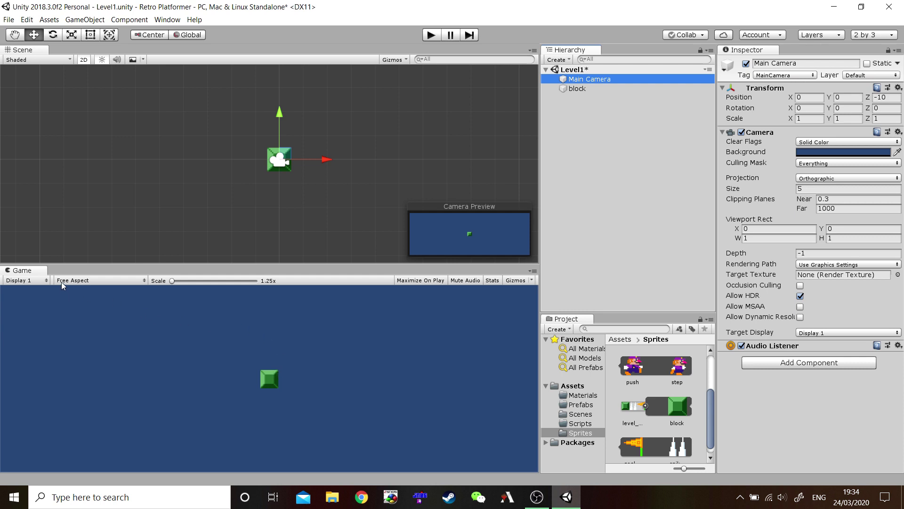
left_click(144, 282)
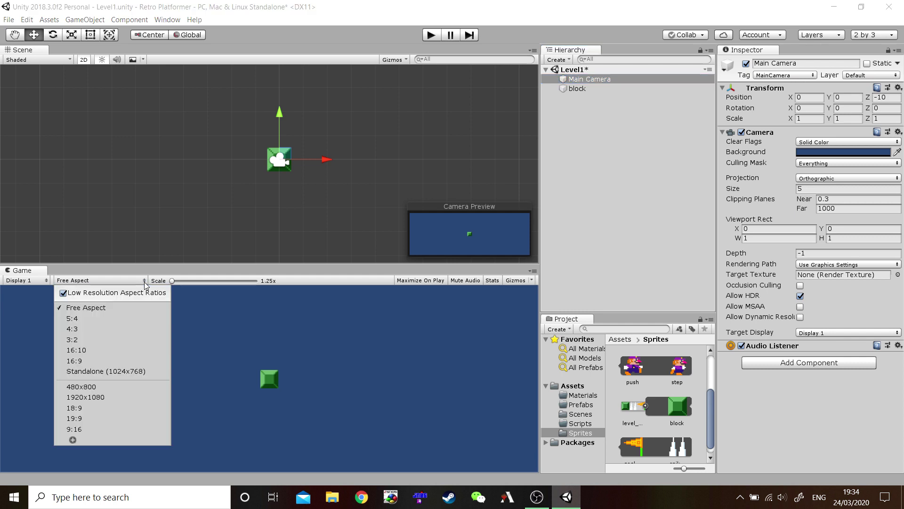
left_click(63, 293)
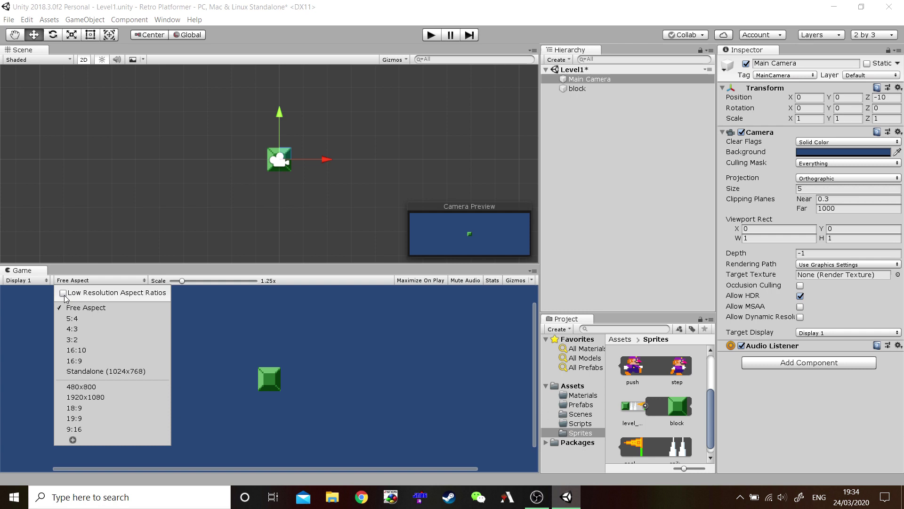
left_click(80, 360)
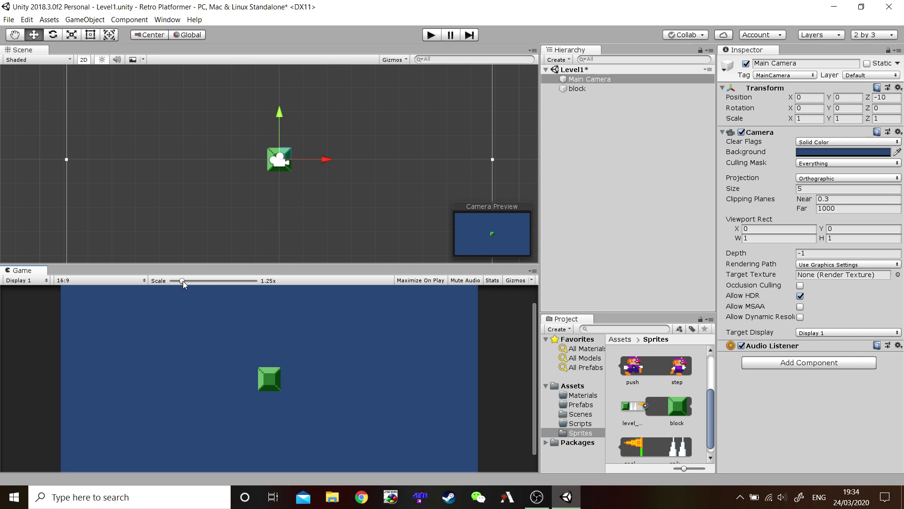
Set the Game view scale to 1x and zoom and pan the Scene view to frame the camera.
left_click_drag(182, 281, 158, 283)
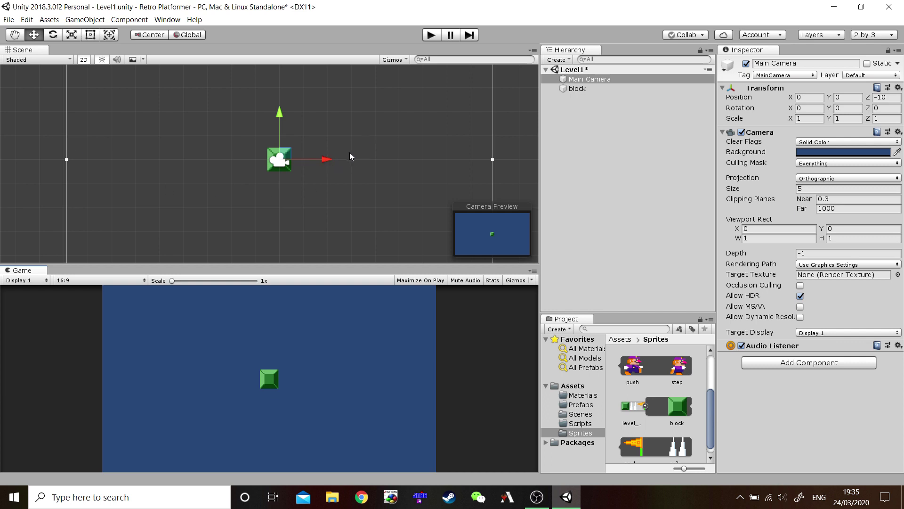
scroll(344, 155, "down", 2)
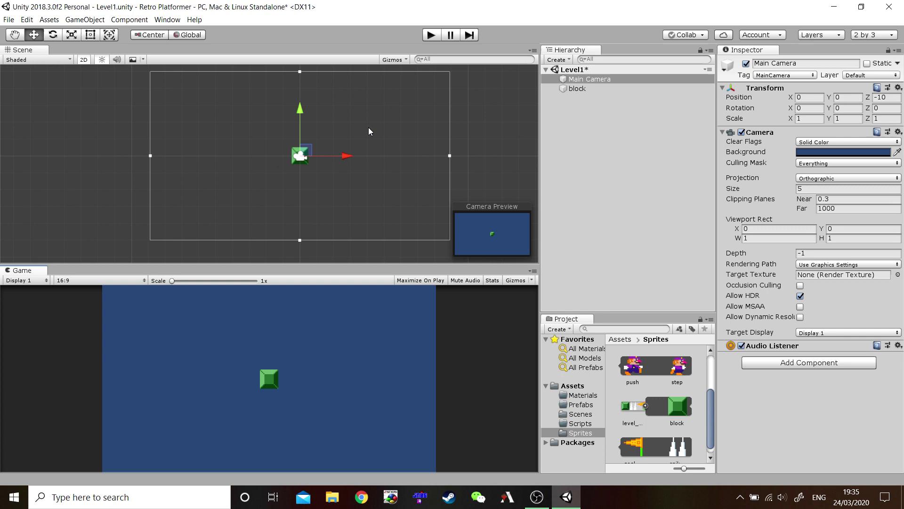
middle_click_drag(374, 123, 349, 137)
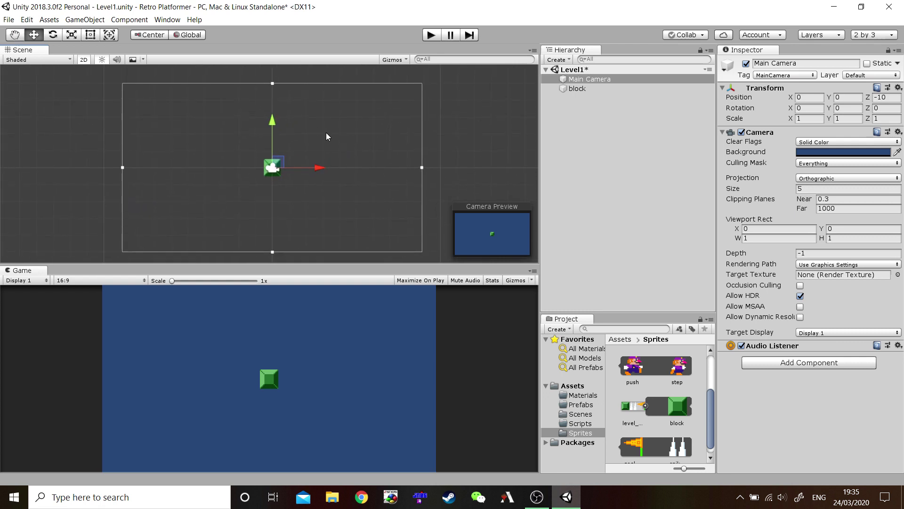
mouse_move(323, 137)
middle_mouse_down()
mouse_move(415, 132)
mouse_move(337, 122)
mouse_move(240, 129)
mouse_move(338, 135)
middle_mouse_up()
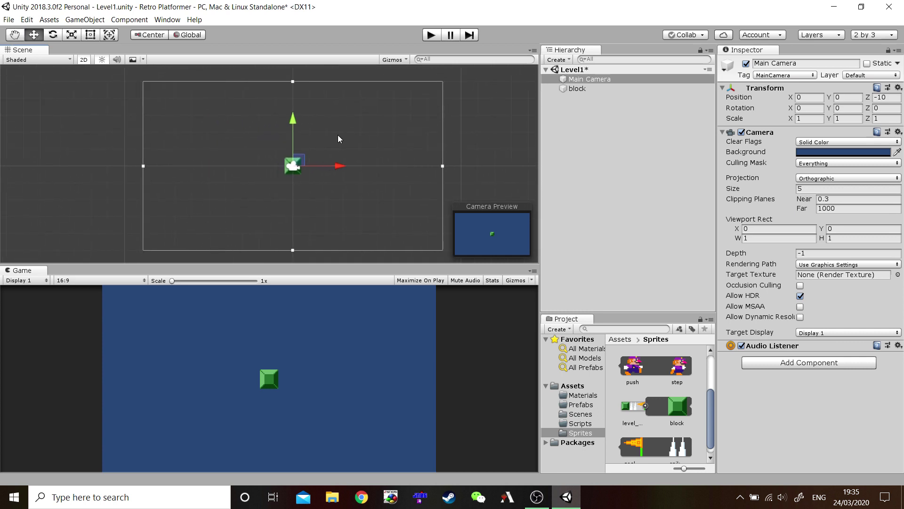
left_click(337, 135)
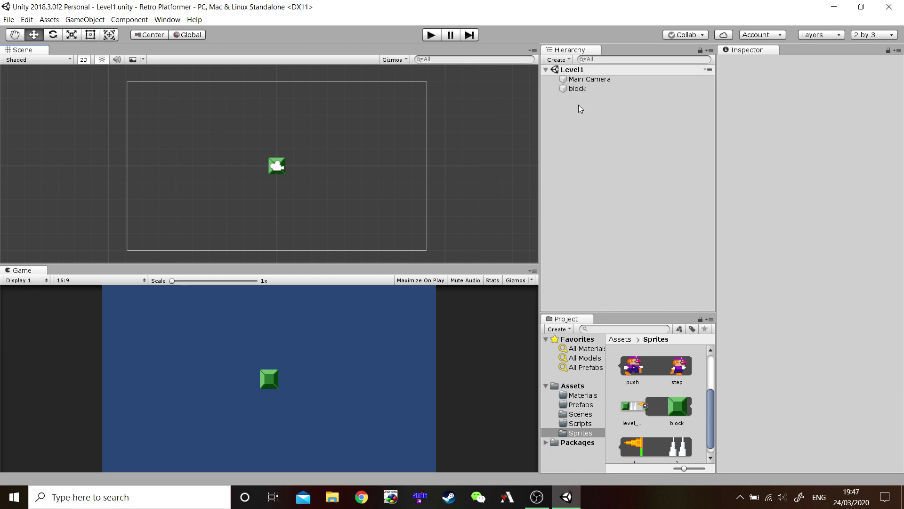
Duplicate the block with Ctrl+D, move block (1) to X -1, and select both blocks.
left_click(579, 91)
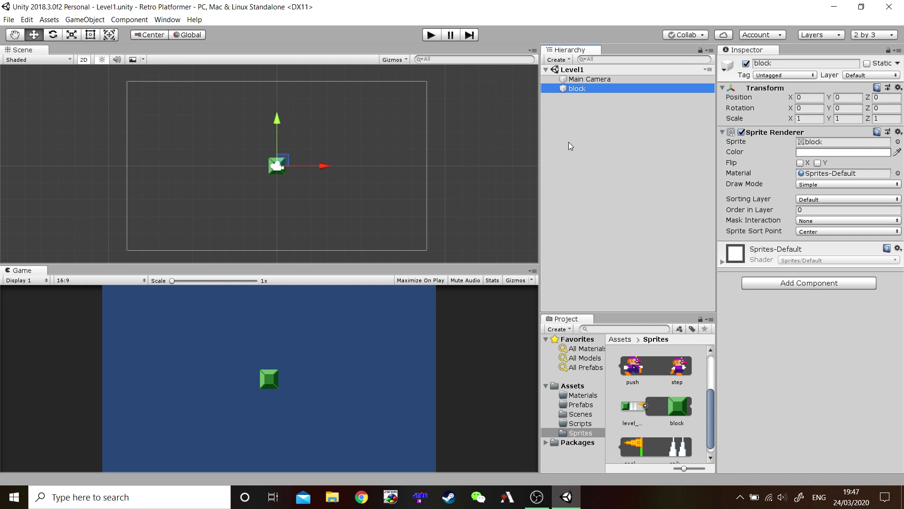
key("ctrl+d")
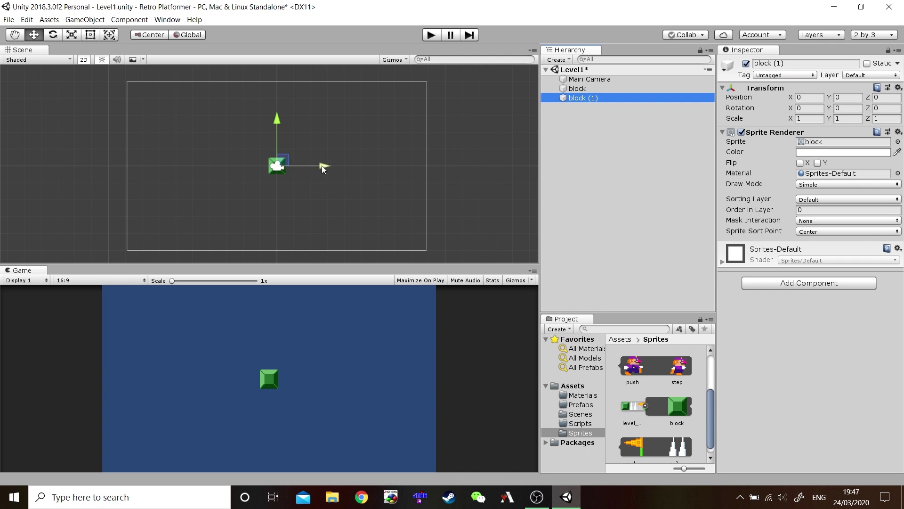
left_click_drag(321, 165, 303, 169)
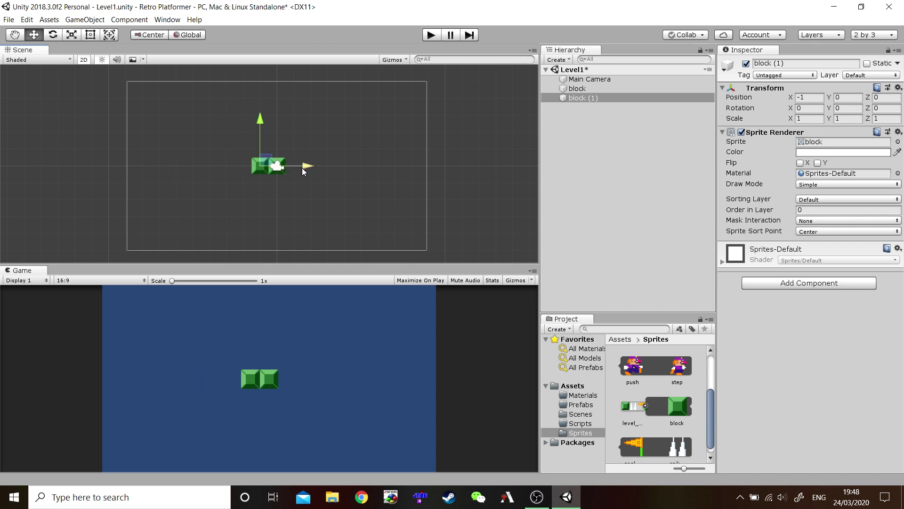
left_click(586, 97)
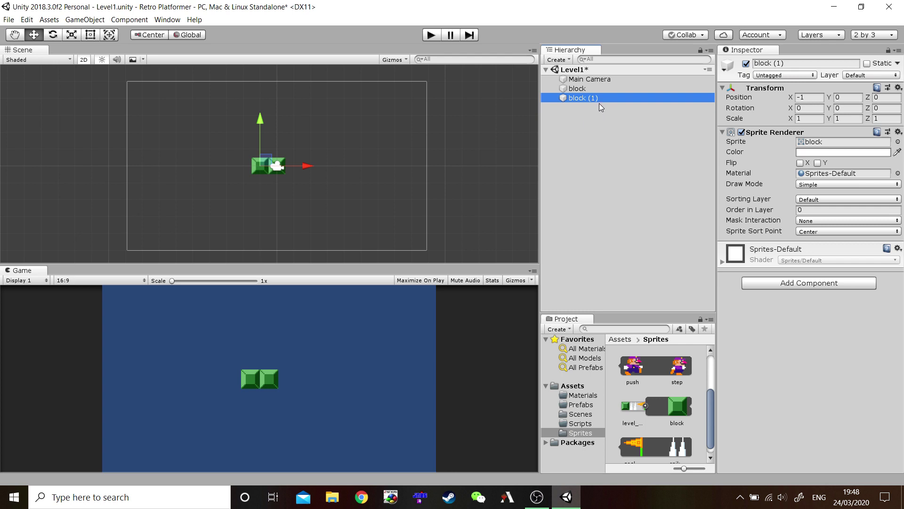
left_click(583, 88, "ctrl")
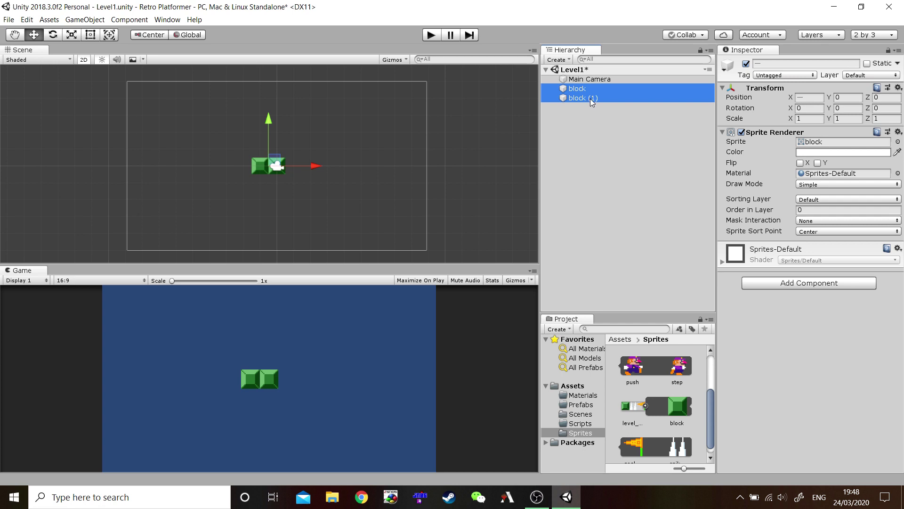
Duplicate the block pair, then the first four blocks, shifting each set of copies left.
key("ctrl+d")
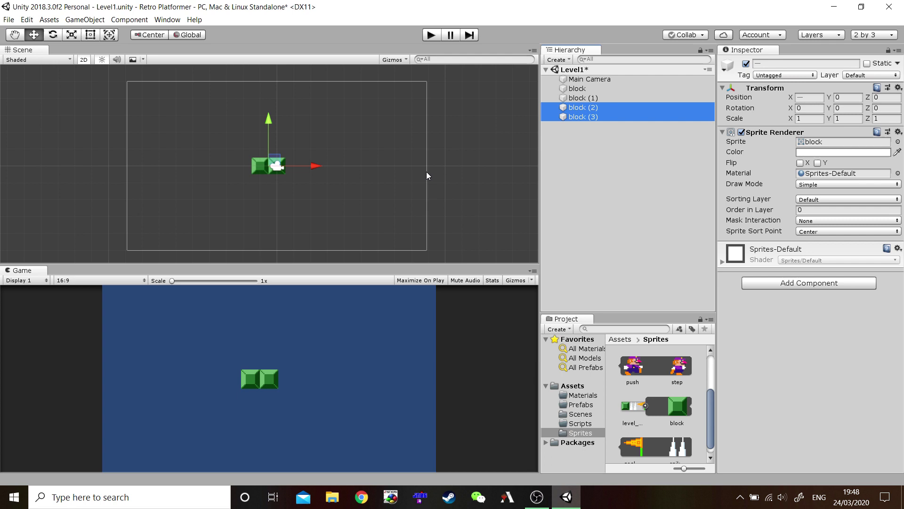
left_click_drag(317, 169, 281, 168)
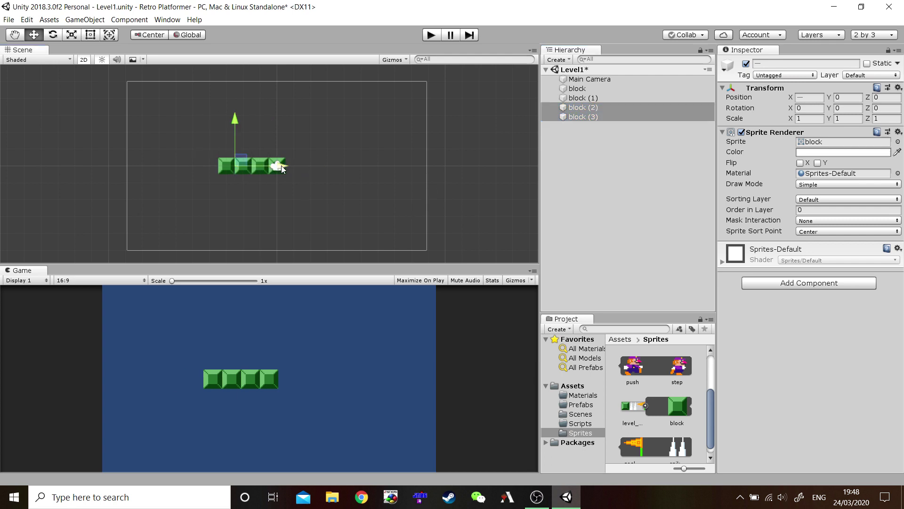
left_click(592, 137)
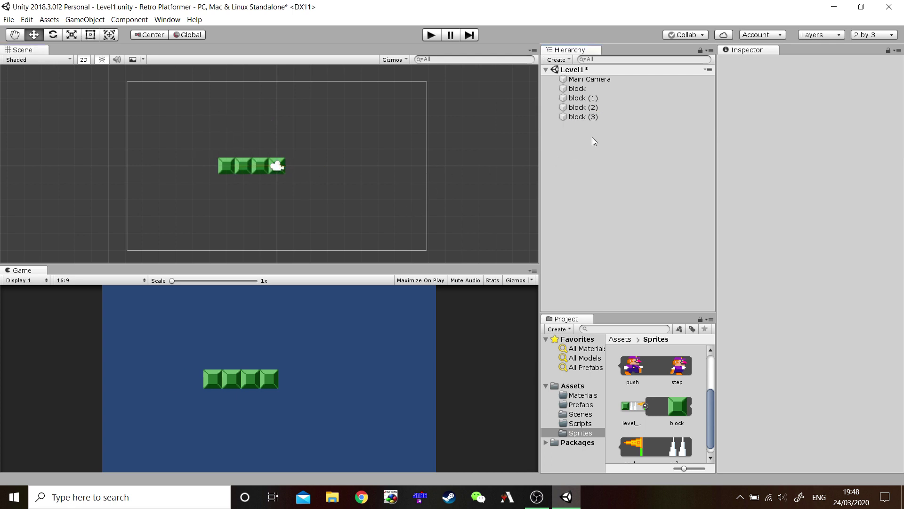
left_click(581, 89)
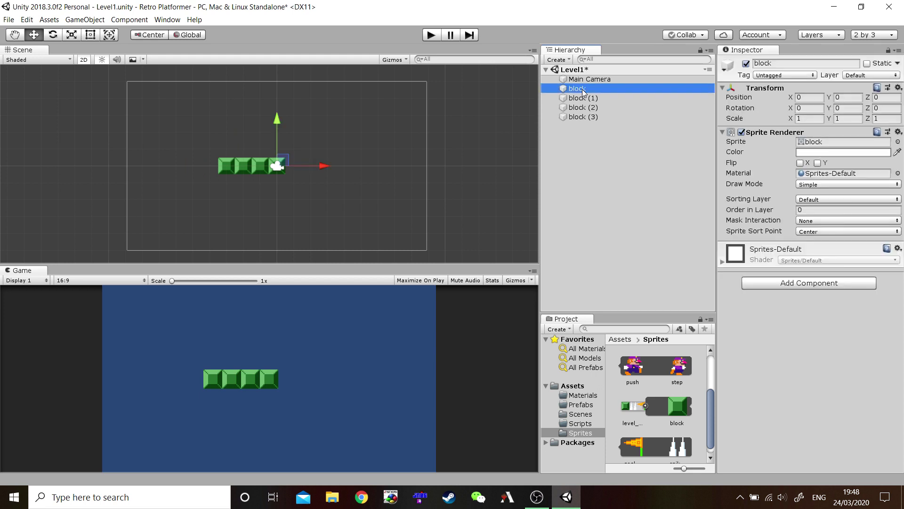
left_click(581, 120, "shift")
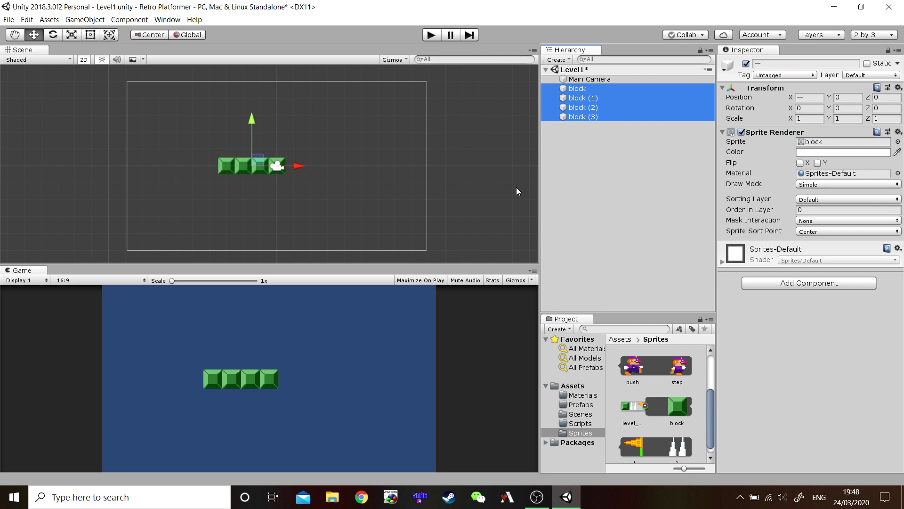
key("ctrl+d")
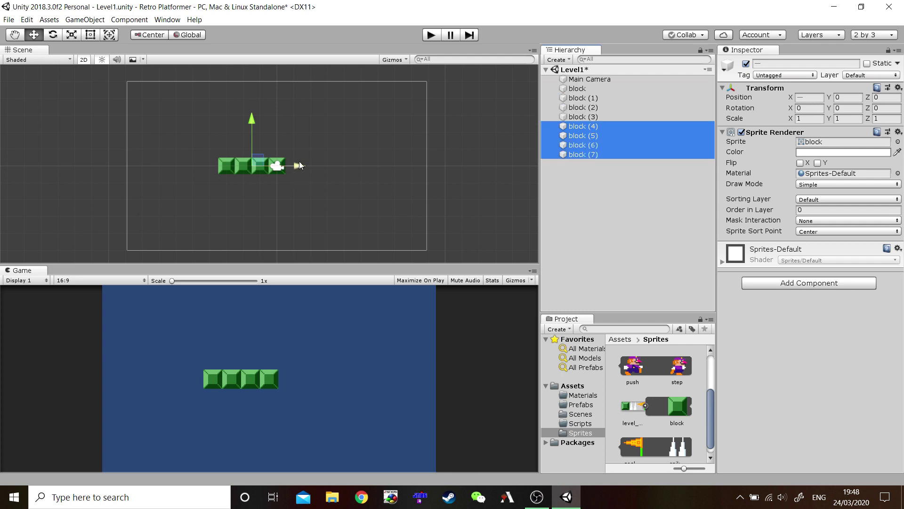
left_click_drag(300, 166, 225, 168)
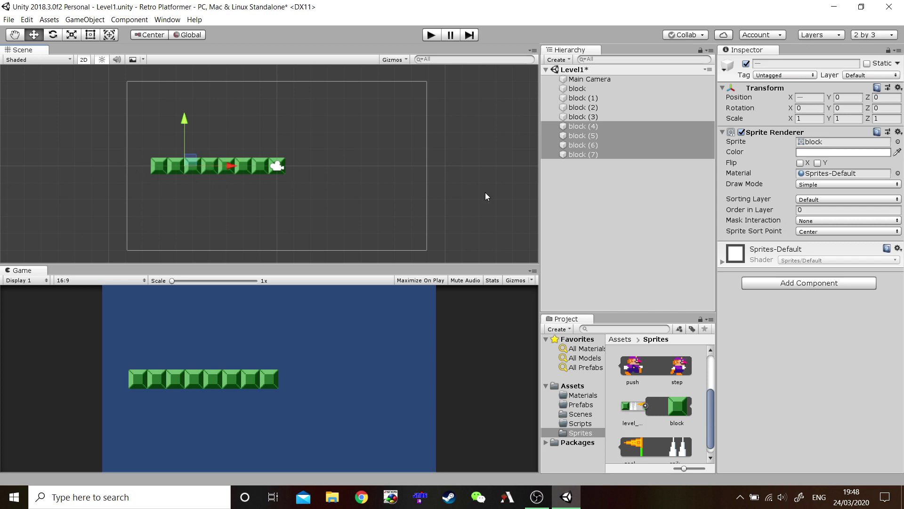
Duplicate blocks (4)–(7) and move the copies left, completing a twelve-block row.
left_click(579, 126)
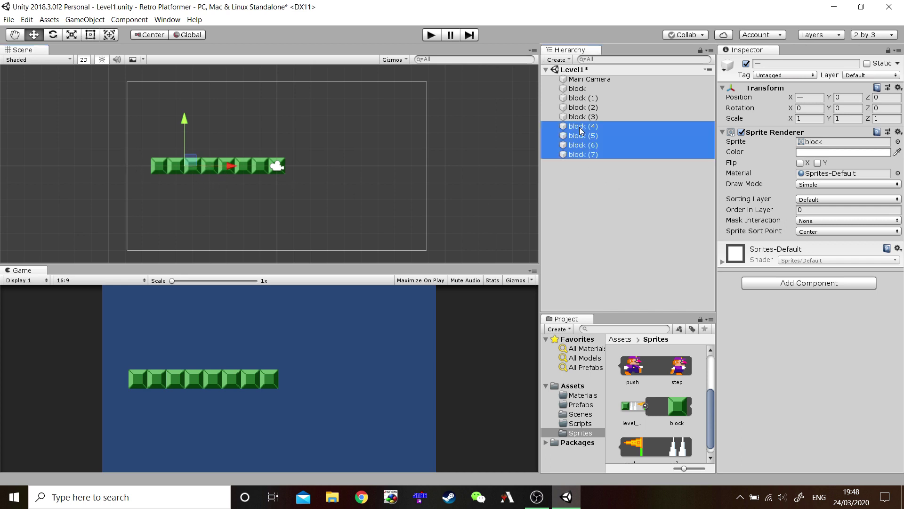
left_click(575, 157, "shift")
key("ctrl+d")
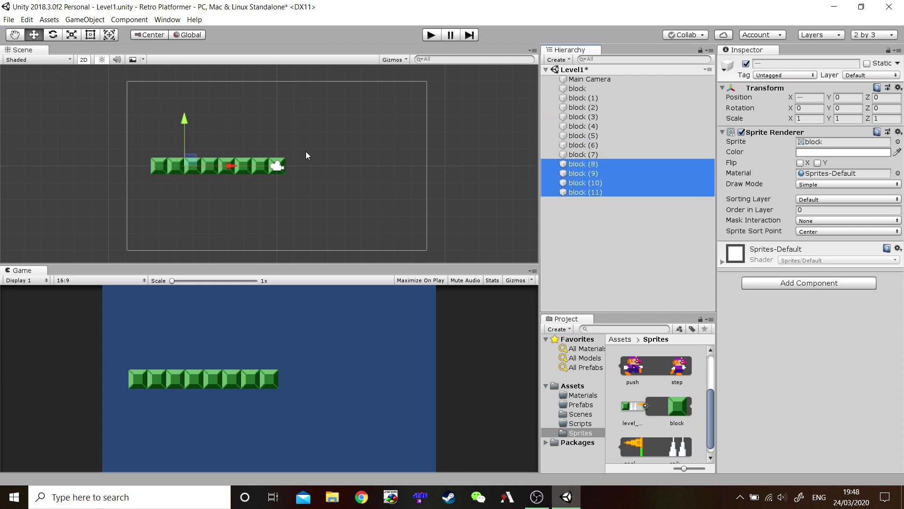
left_click_drag(237, 165, 160, 165)
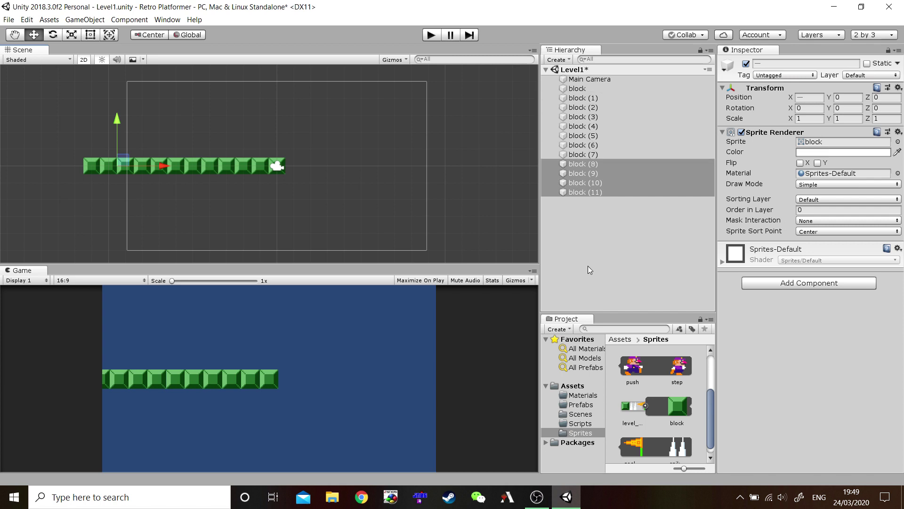
Create an empty GameObject and reset its Transform to position 0, 0, 0.
left_click(579, 233)
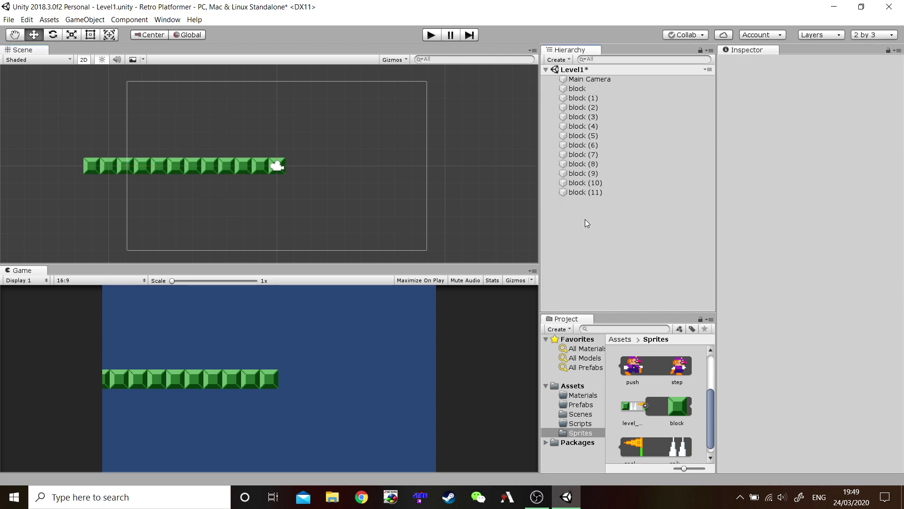
right_click(590, 221)
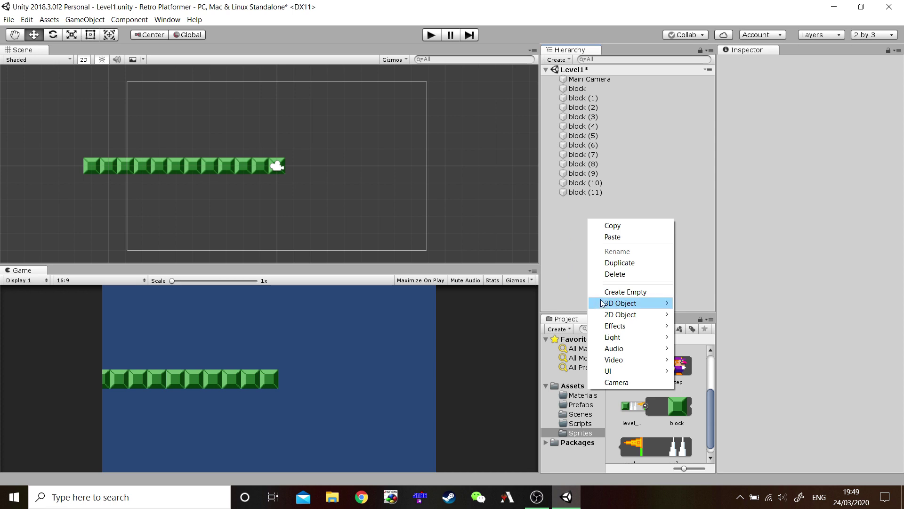
left_click(633, 294)
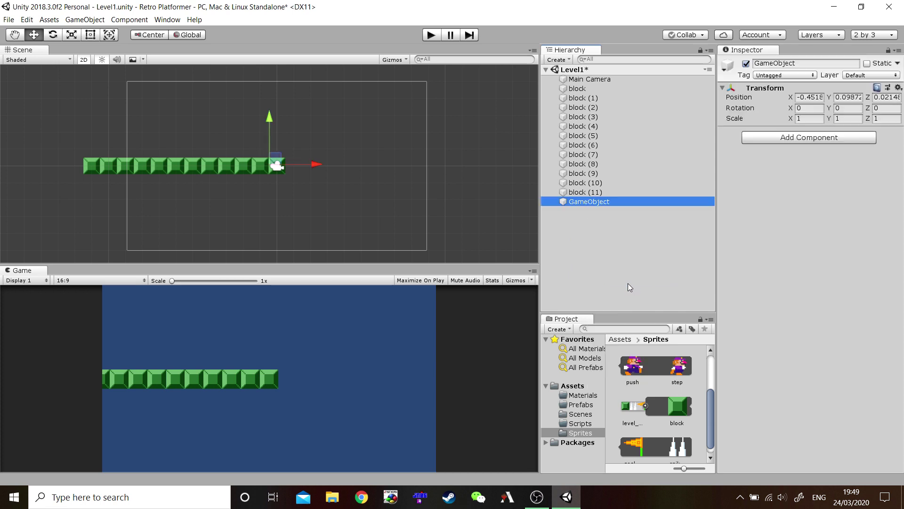
left_click(898, 88)
left_click(848, 100)
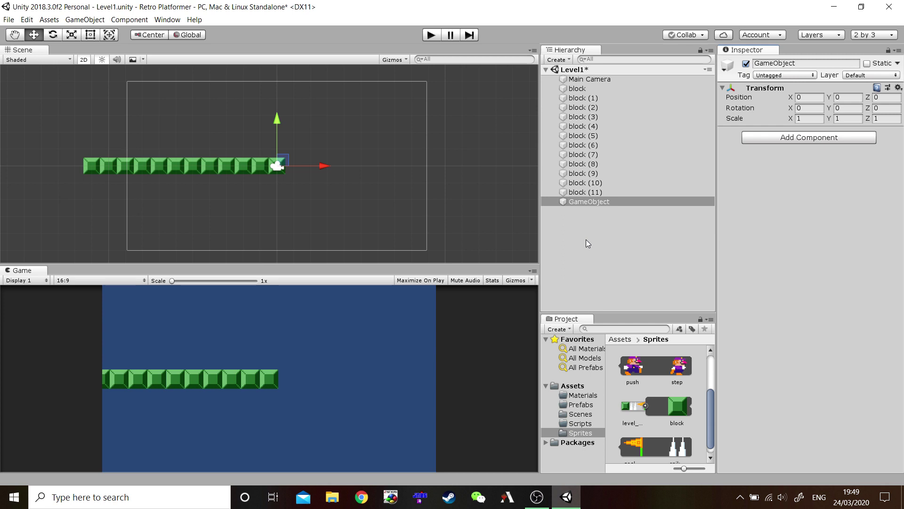
Rename the new object to 'ground', undoing an accidental move.
left_click(603, 202)
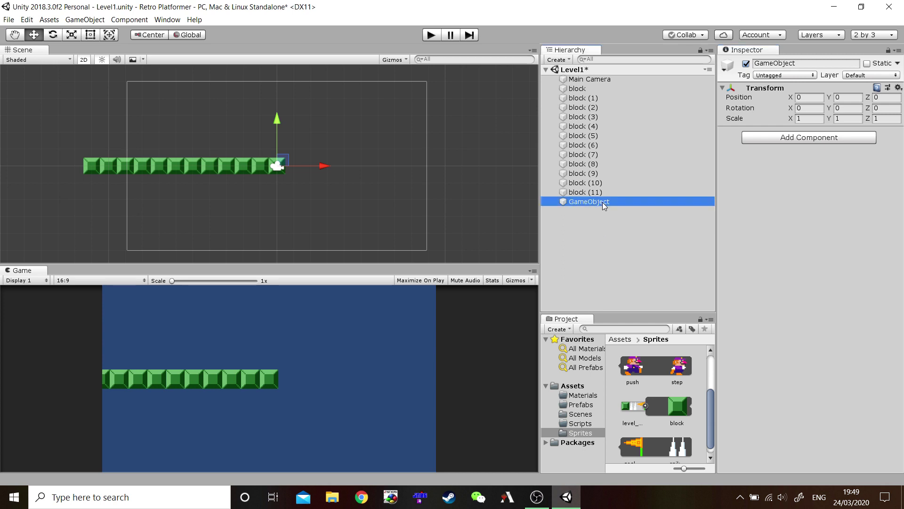
left_click(603, 202)
type("g")
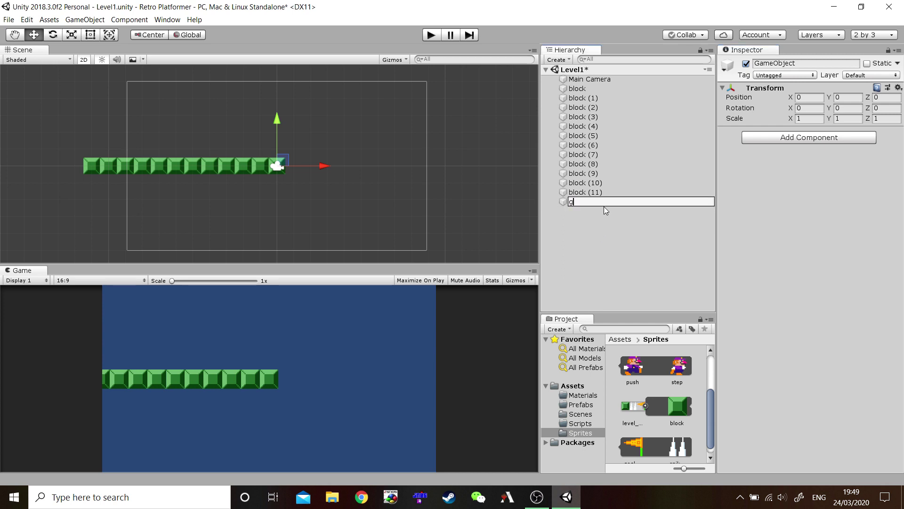
type("round")
key("Return")
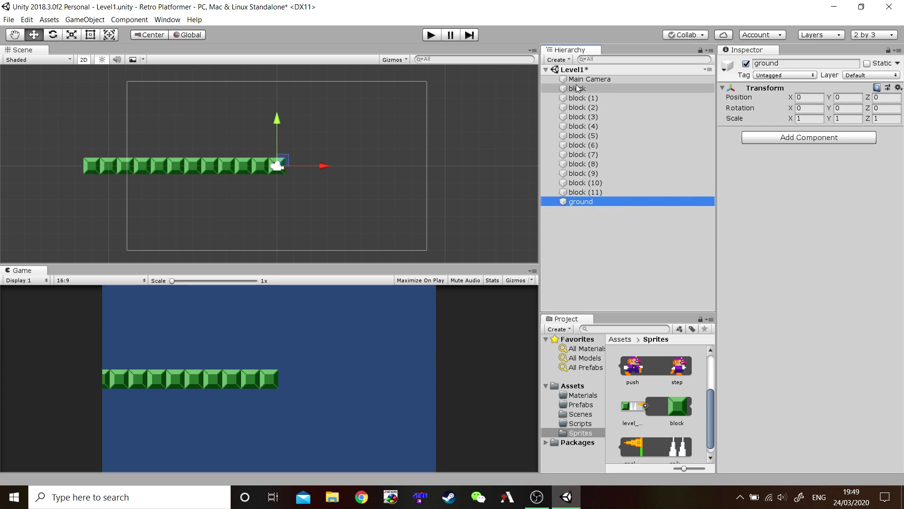
left_click_drag(274, 166, 237, 193)
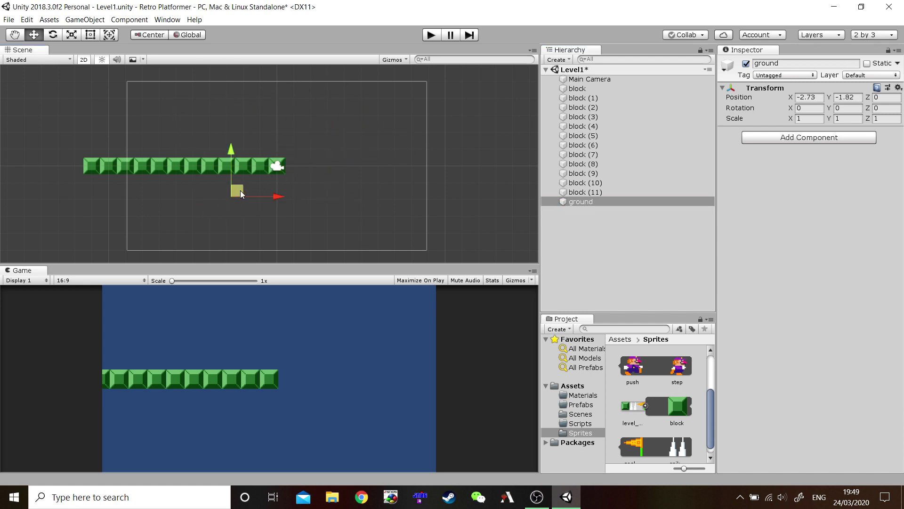
key("ctrl+z")
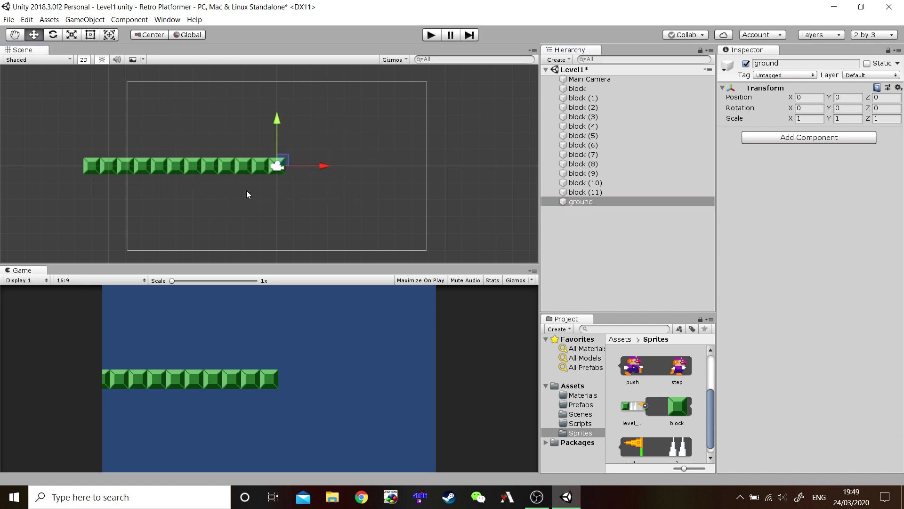
Parent block through block (11) under ground, then collapse and expand ground to verify.
left_click(587, 90)
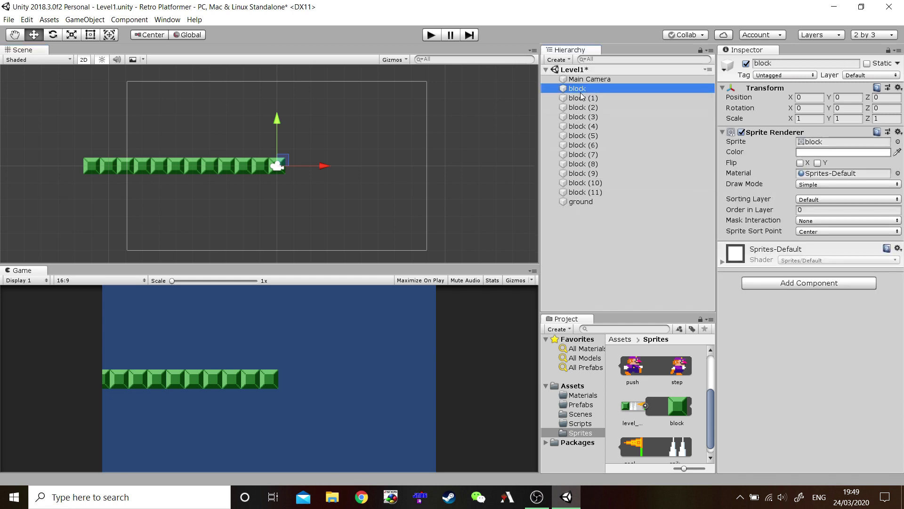
left_click(593, 191, "shift")
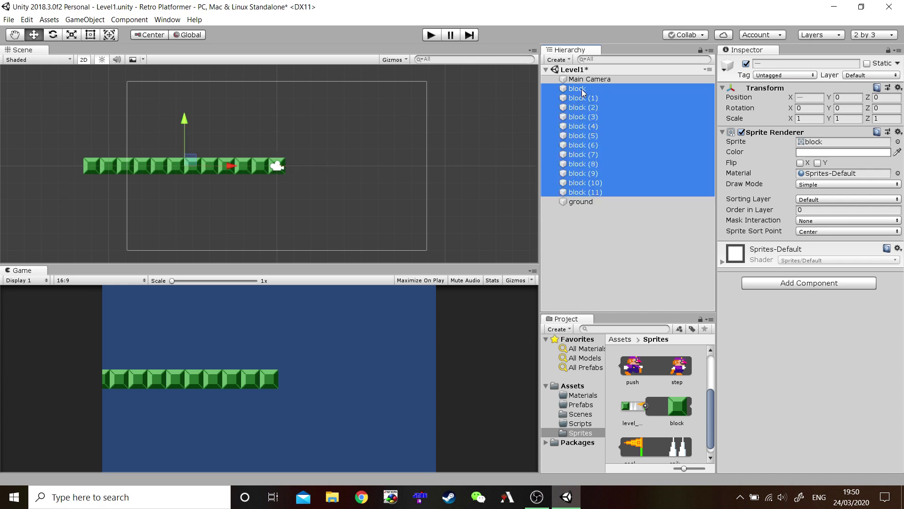
left_click_drag(582, 92, 584, 202)
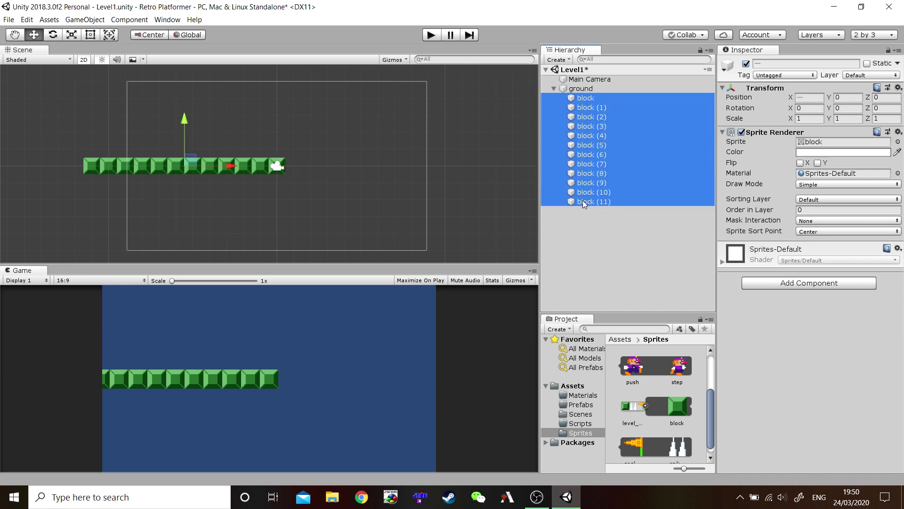
left_click(581, 236)
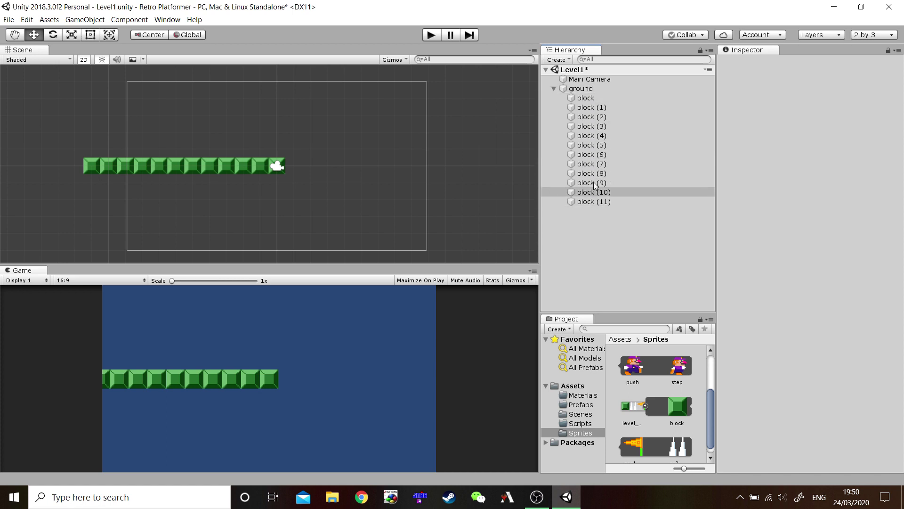
left_click(600, 90)
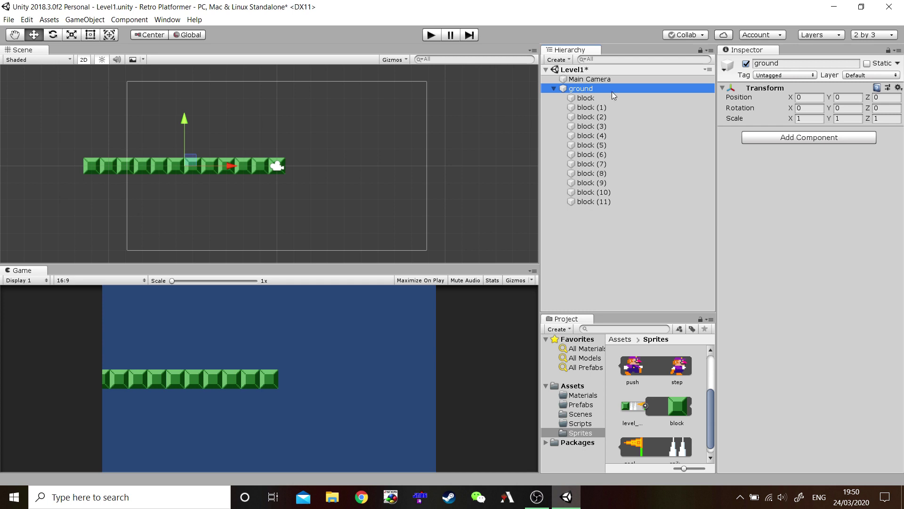
left_click(586, 98)
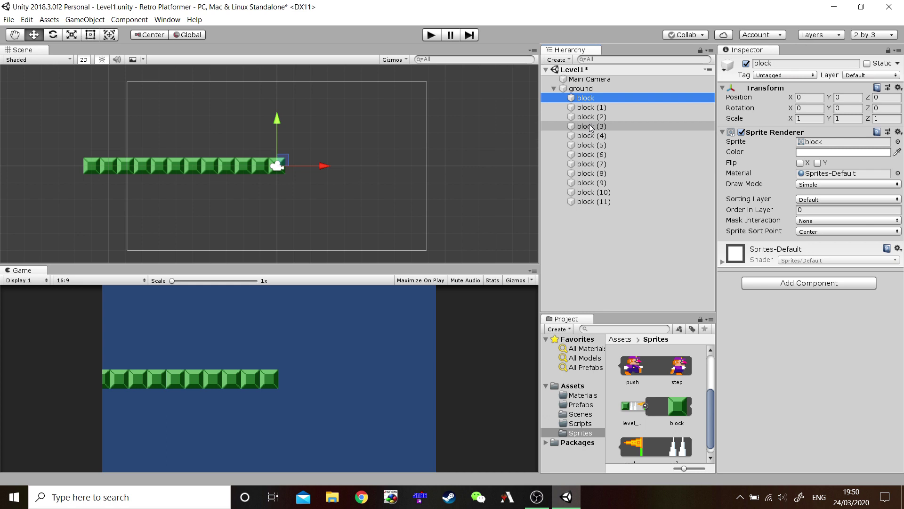
left_click(554, 89)
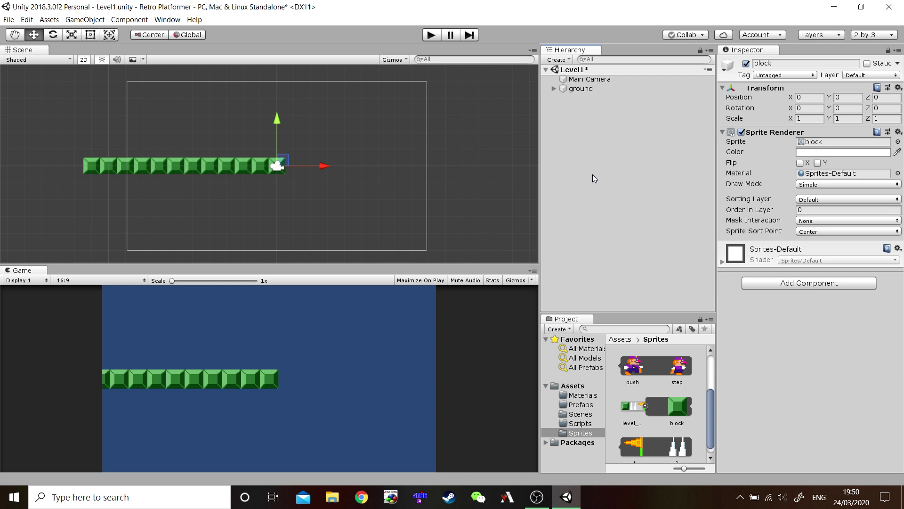
left_click(553, 89)
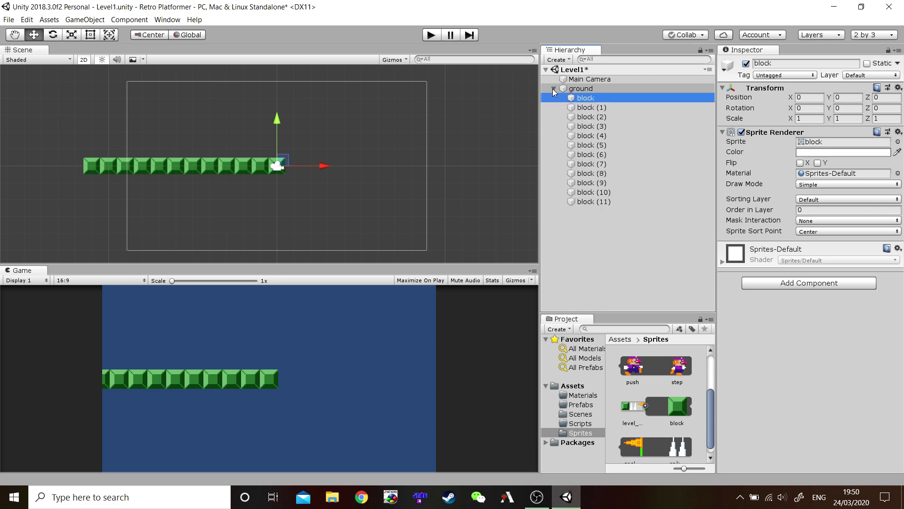
Duplicate block (1) through block (11) and shift the copies right to widen the ground.
left_click(586, 107)
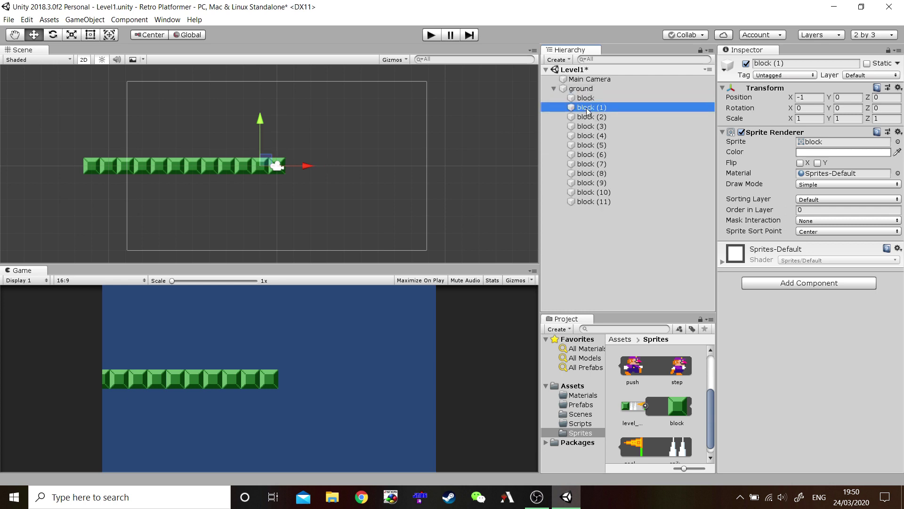
left_click(591, 202, "shift")
key("ctrl+d")
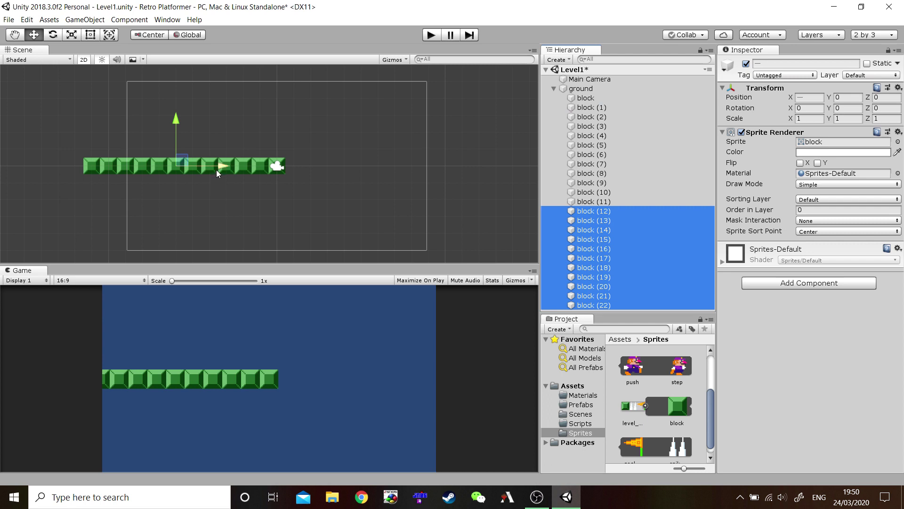
left_click_drag(216, 169, 426, 174)
Lower the whole ground object to Y -5 at the bottom of the view.
left_click(554, 89)
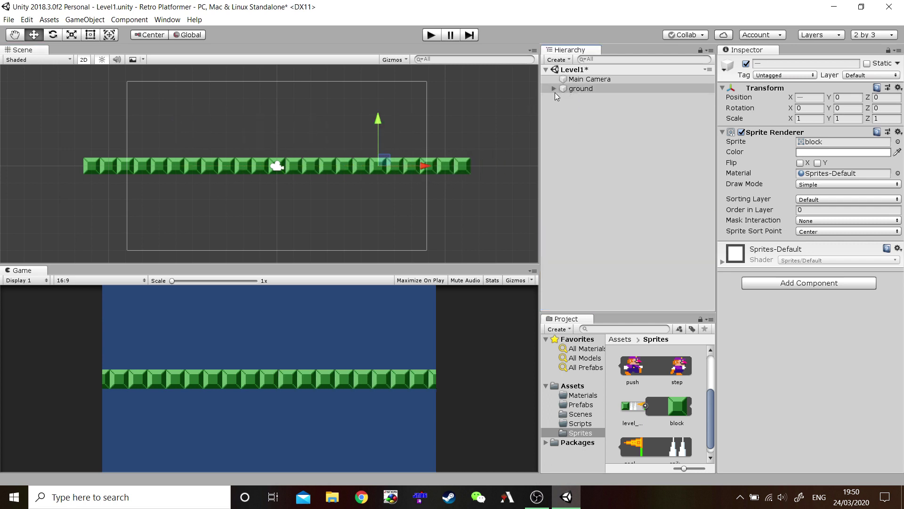
left_click(583, 90)
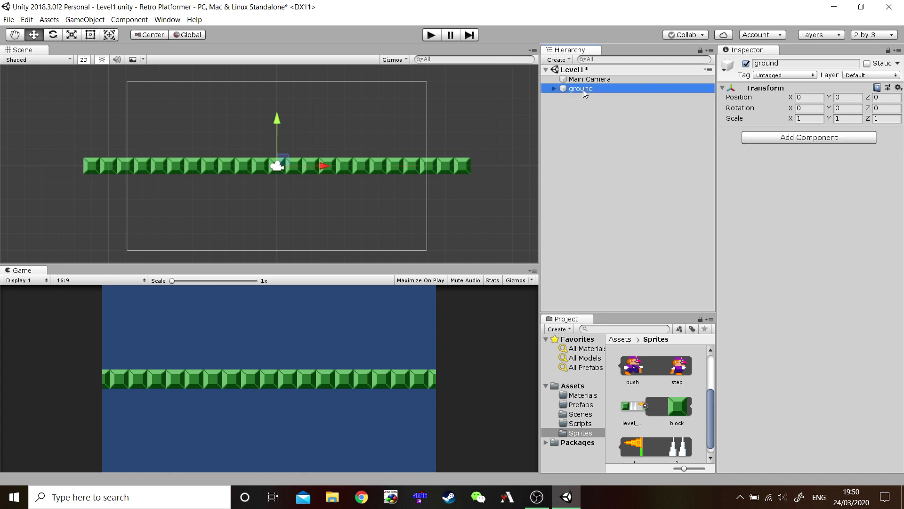
left_click_drag(283, 158, 257, 162)
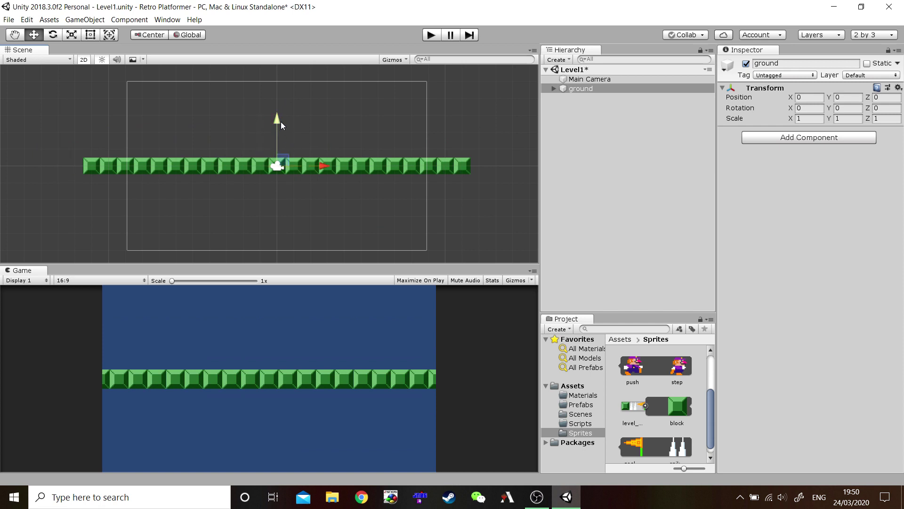
left_click_drag(276, 120, 278, 203)
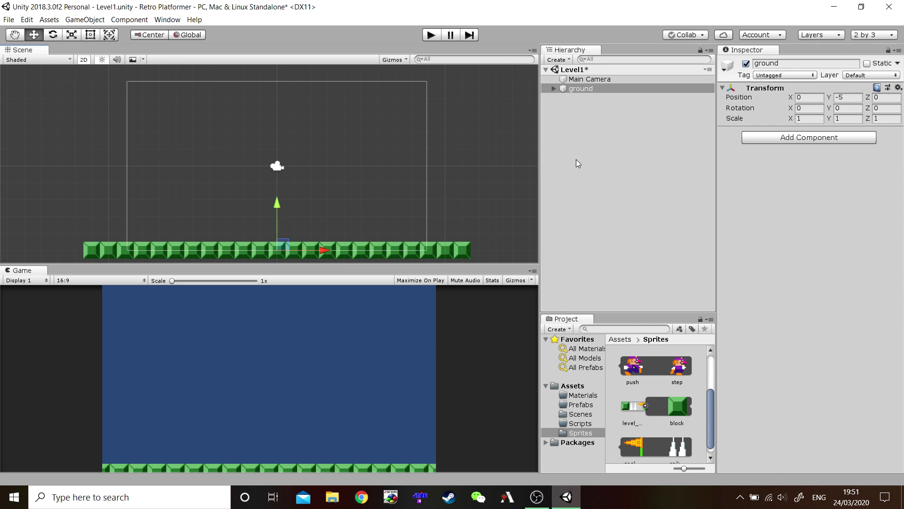
left_click(588, 149)
left_click(591, 89)
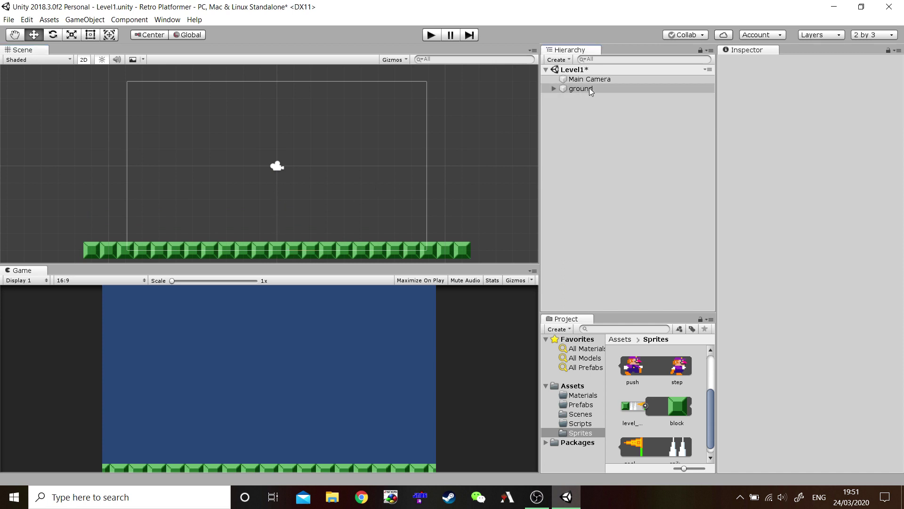
Duplicate the ground row and rename the copy 'ceiling'.
key("ctrl+d")
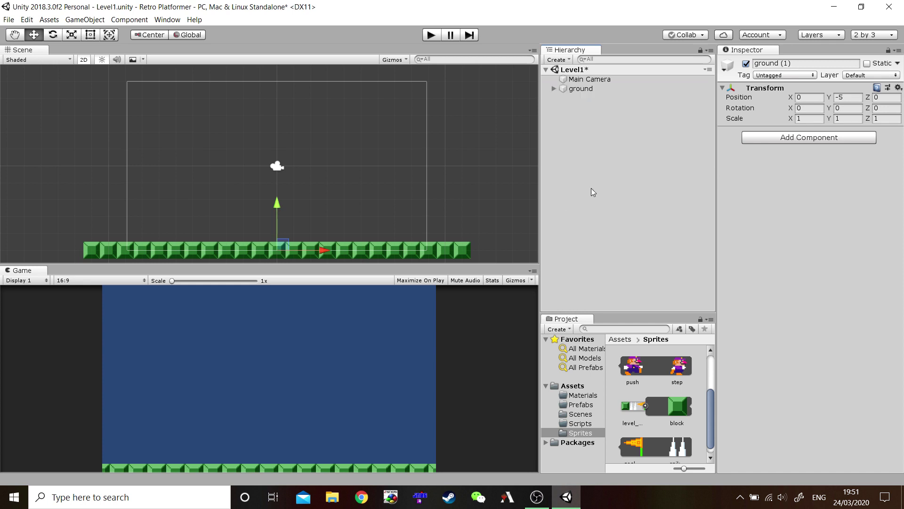
left_click(592, 99)
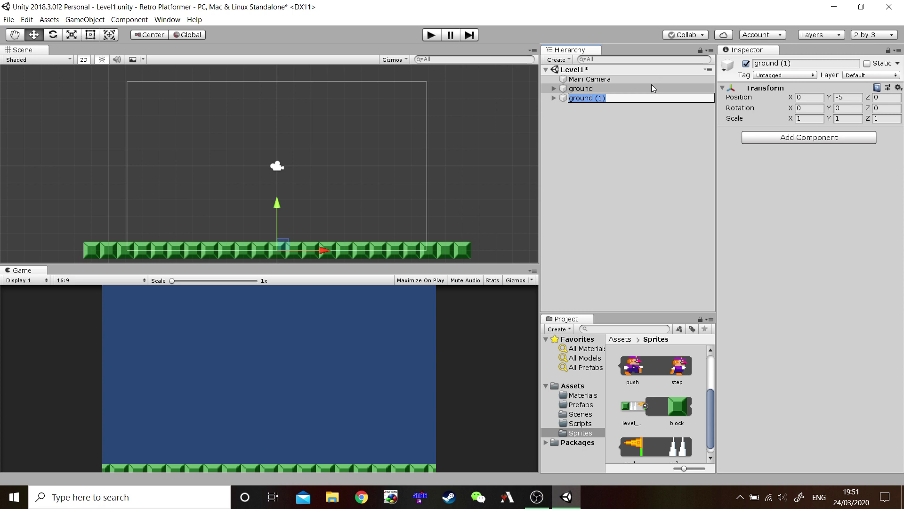
type("ceiling")
key("Return")
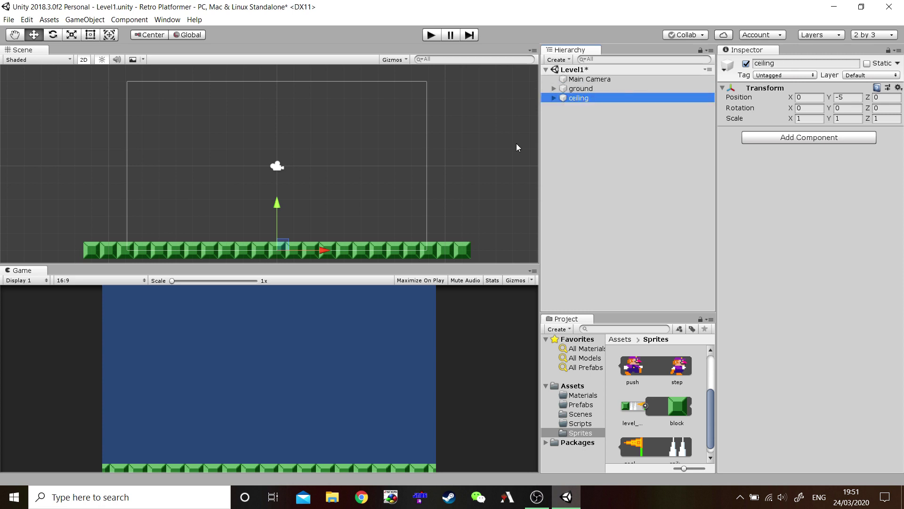
Raise the ceiling row to Y 5 along the top of the level.
left_click(595, 160)
left_click(577, 97)
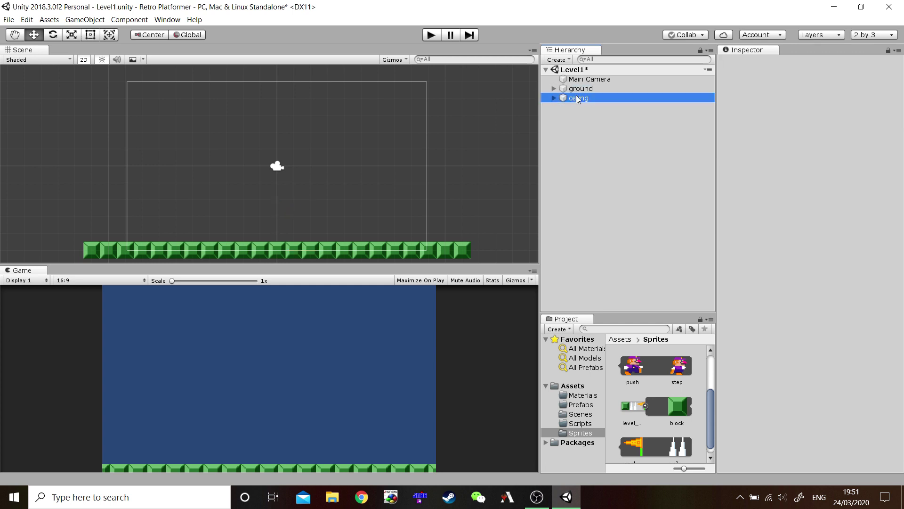
left_click_drag(277, 211, 289, 42)
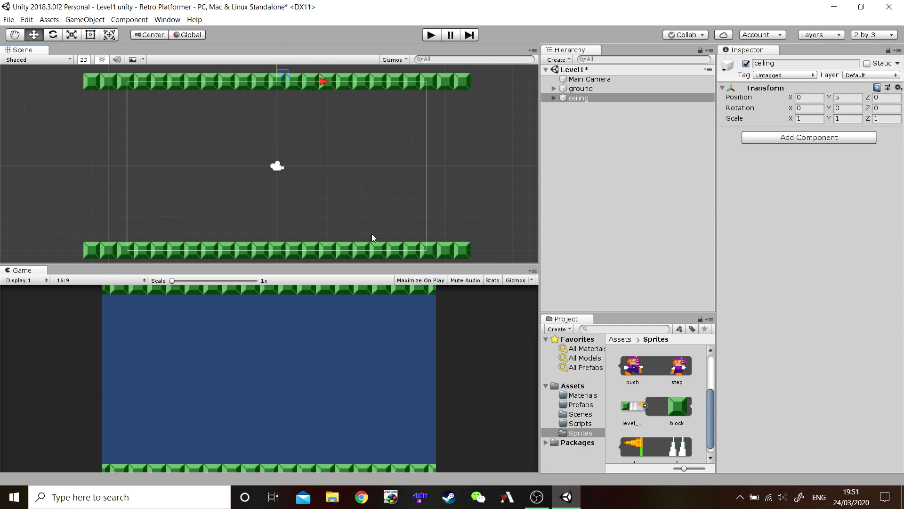
left_click(584, 149)
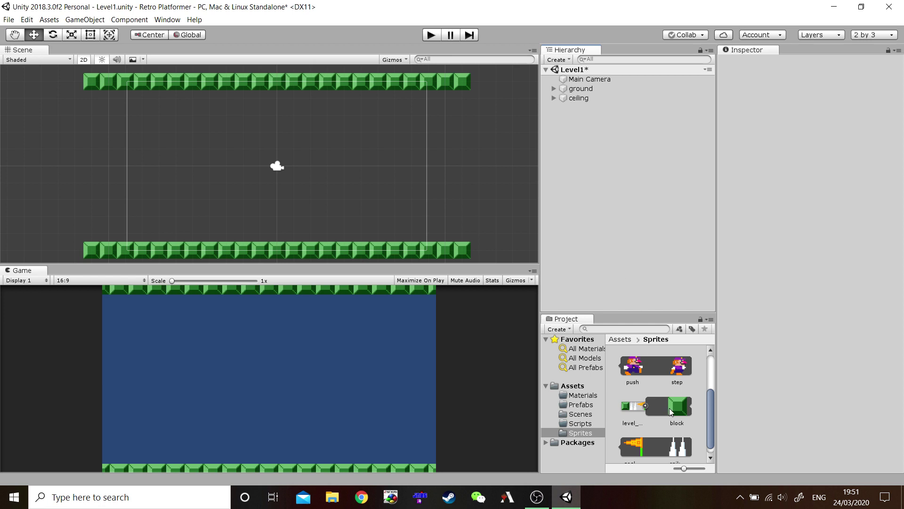
Add a block sprite and parent it under a new empty object named 'Left wall'.
left_click_drag(669, 408, 577, 154)
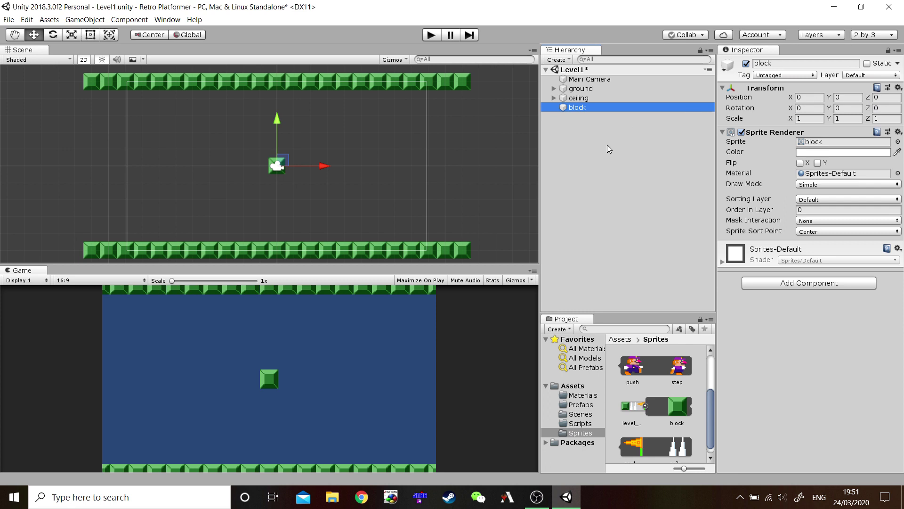
left_click(580, 134)
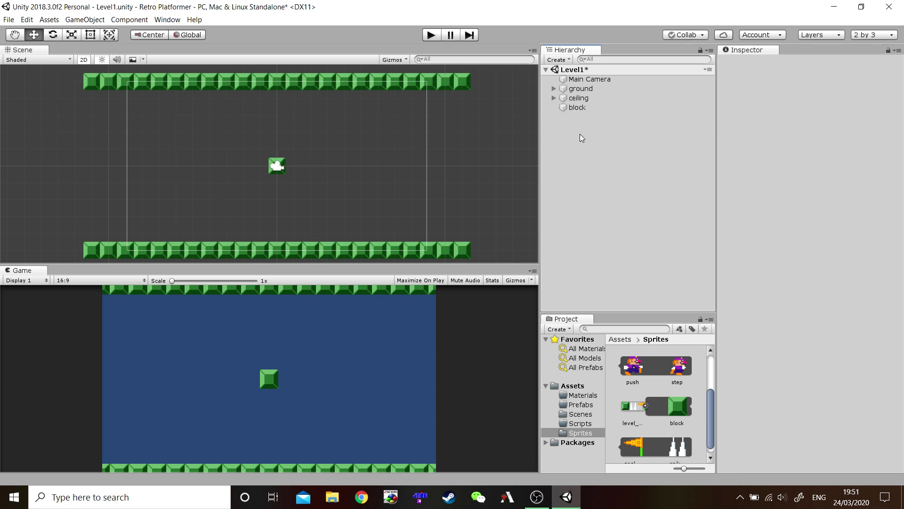
right_click(581, 134)
left_click(618, 207)
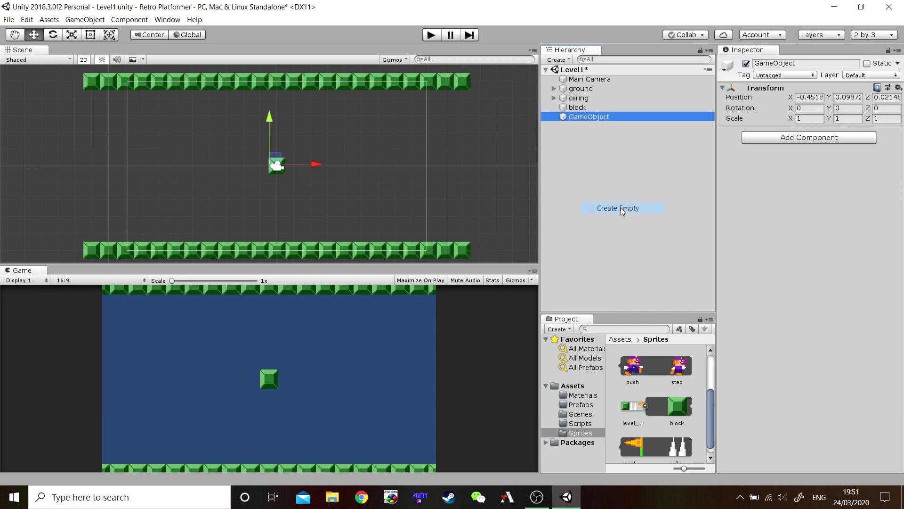
left_click(588, 121)
type("L")
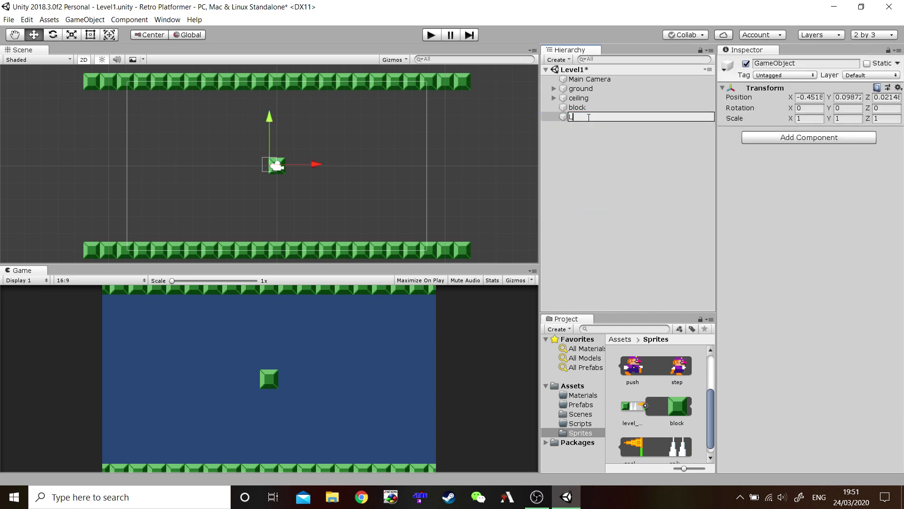
type("eft wall")
key("Return")
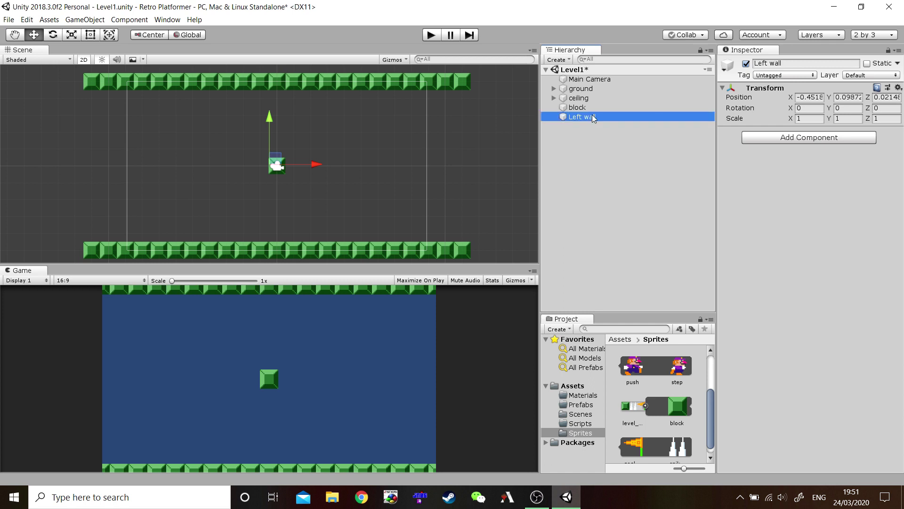
left_click(578, 107)
left_click_drag(579, 109, 583, 119)
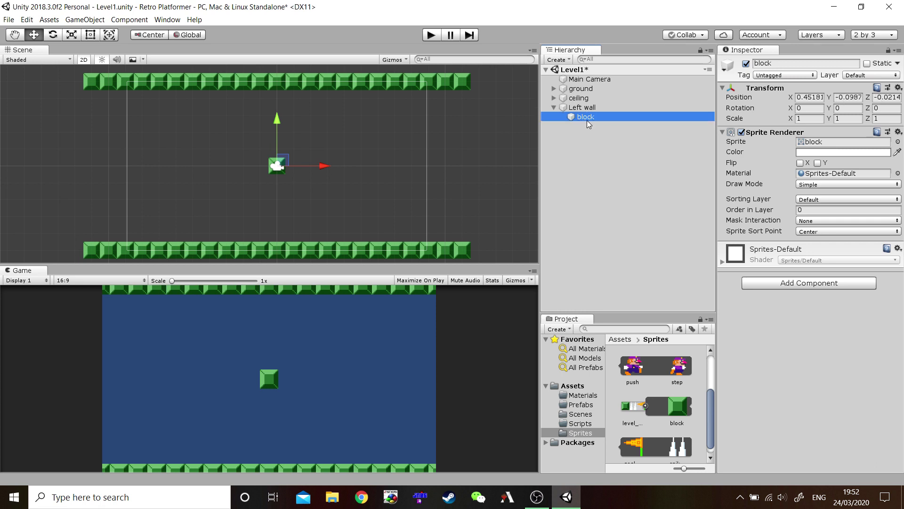
Duplicate the block upward into a stacked column reaching the ceiling.
key("ctrl+d")
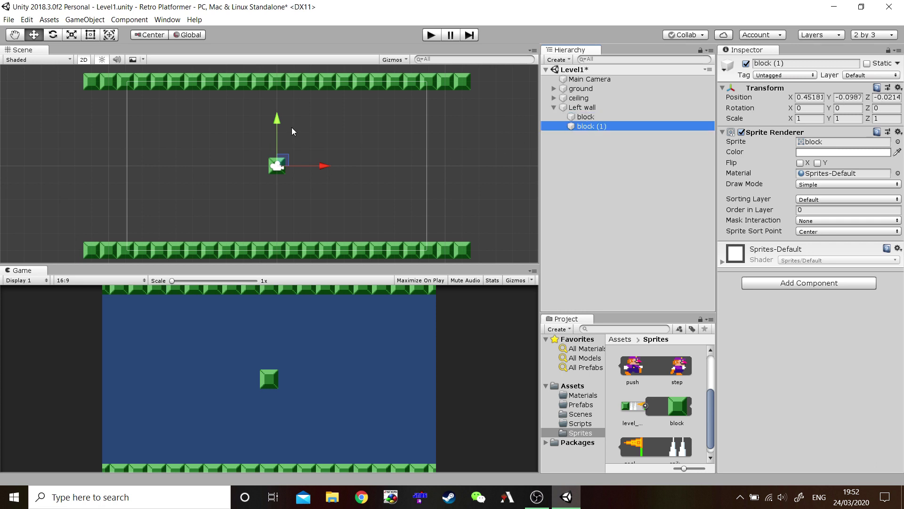
left_click_drag(276, 125, 277, 108)
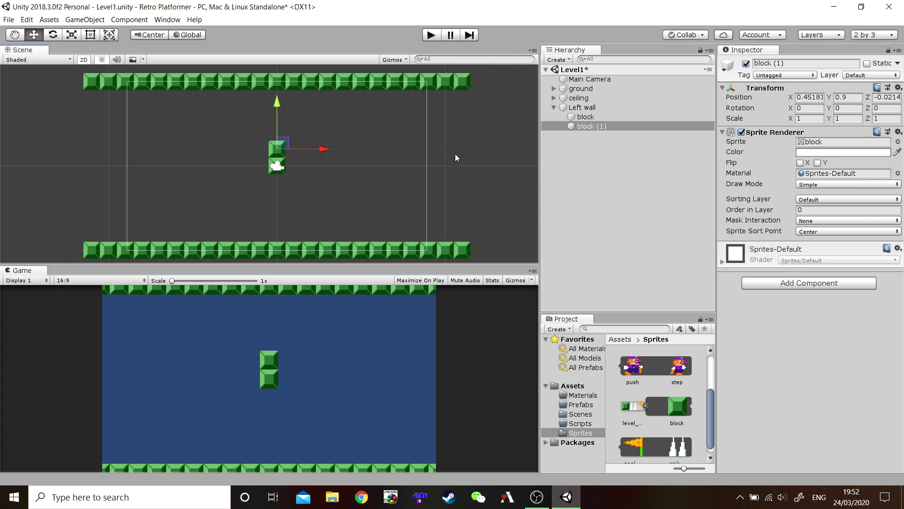
left_click(581, 117, "ctrl")
key("ctrl+d")
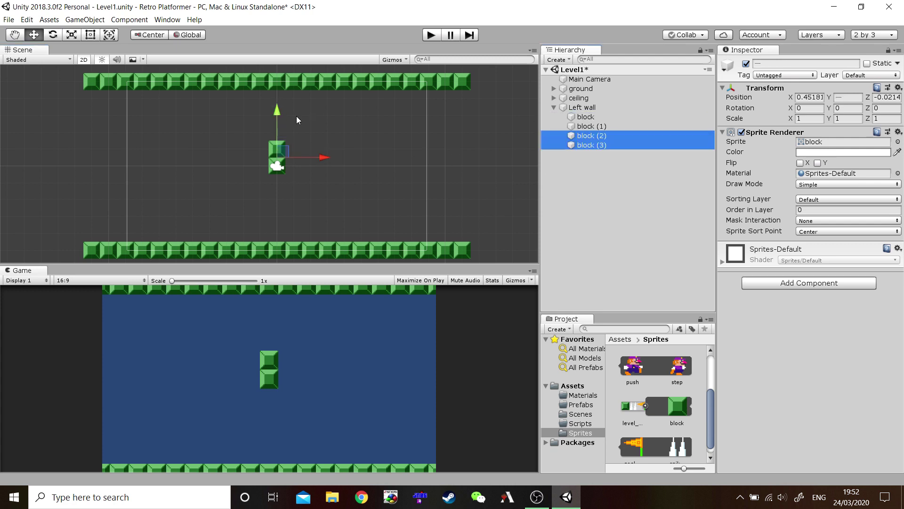
left_click_drag(278, 117, 279, 78)
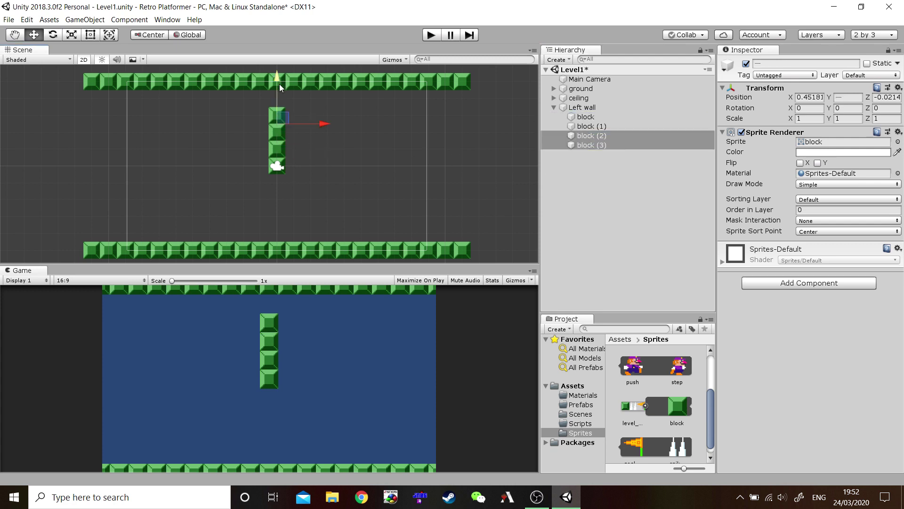
left_click(590, 146)
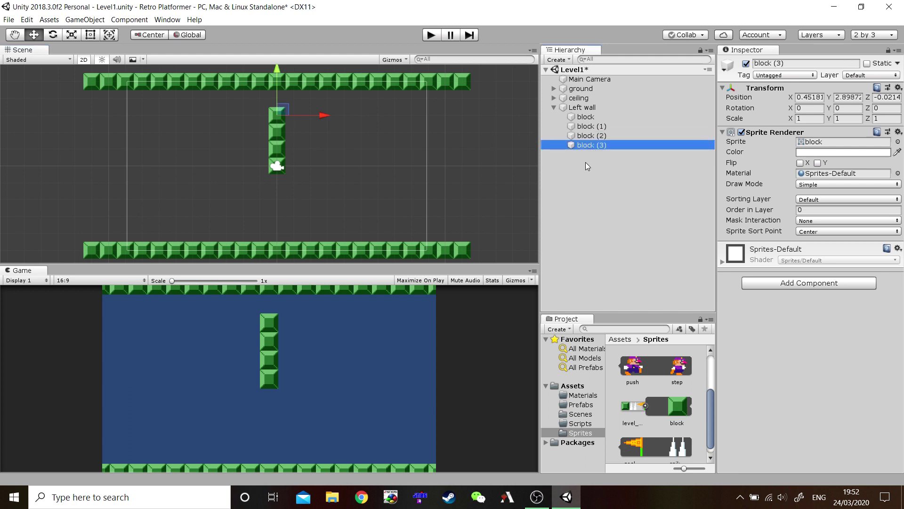
left_click_drag(283, 109, 282, 92)
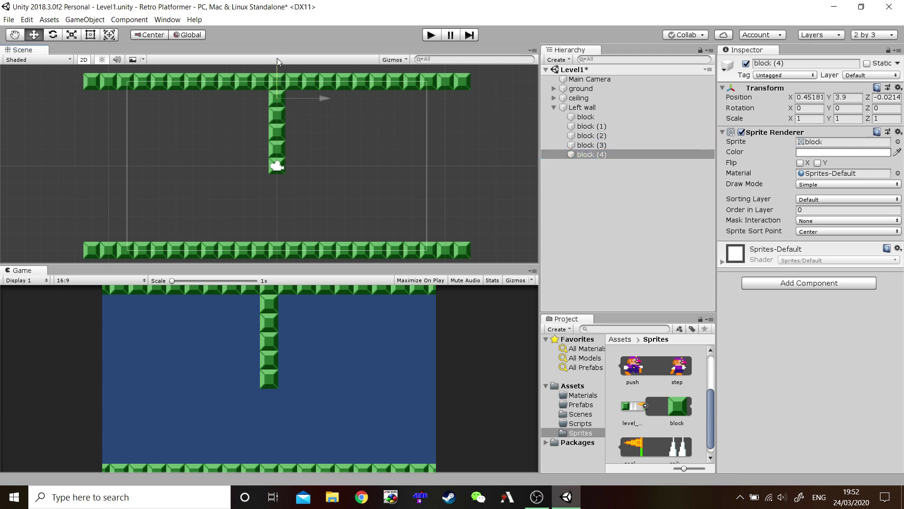
Duplicate blocks (1) through (4) downward so the nine-block column reaches the ground.
left_click(584, 117)
left_click(585, 127)
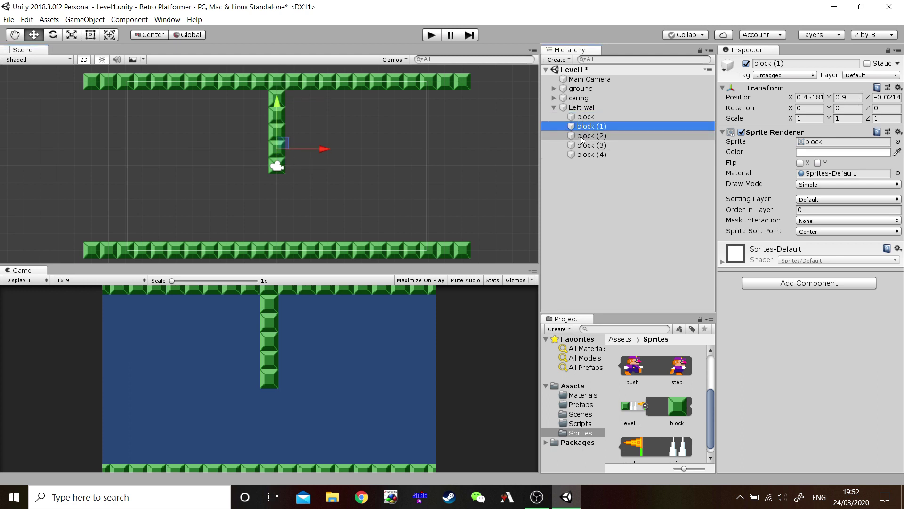
left_click(584, 154, "shift")
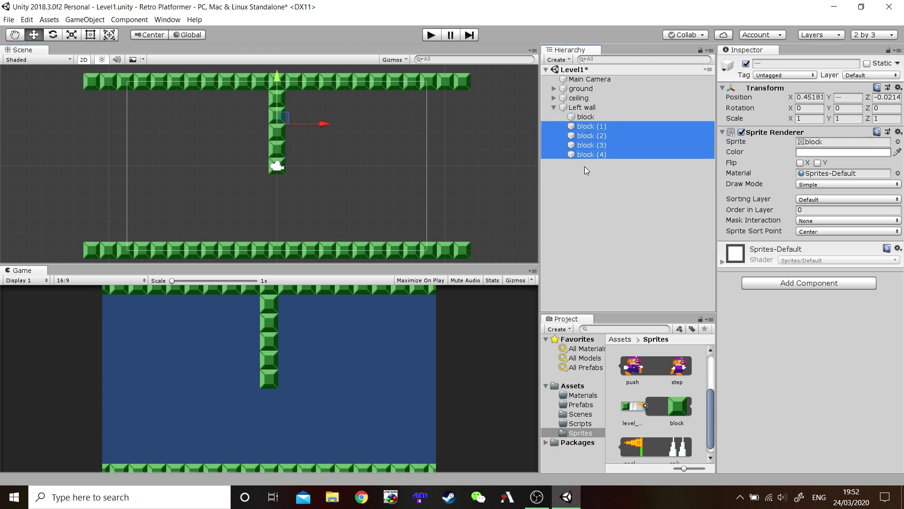
key("ctrl+d")
left_click_drag(278, 79, 279, 160)
left_click(582, 108)
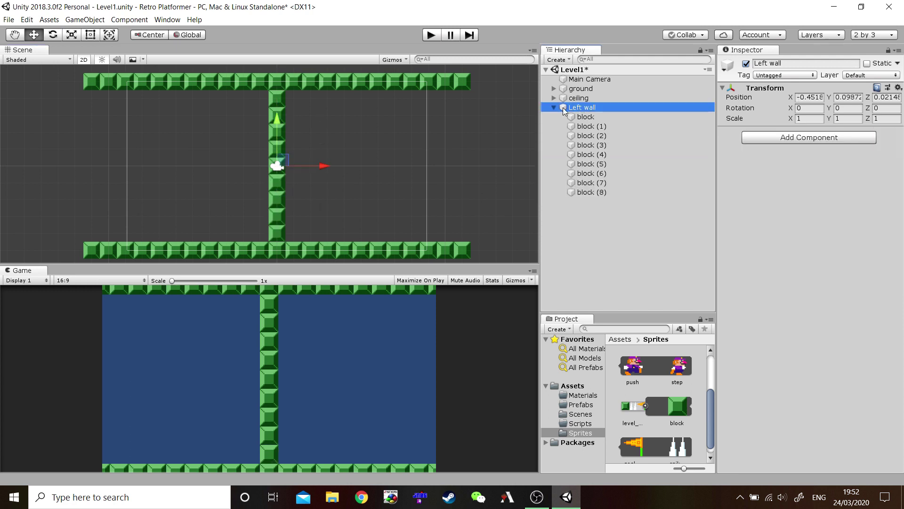
left_click(554, 108)
left_click(583, 106)
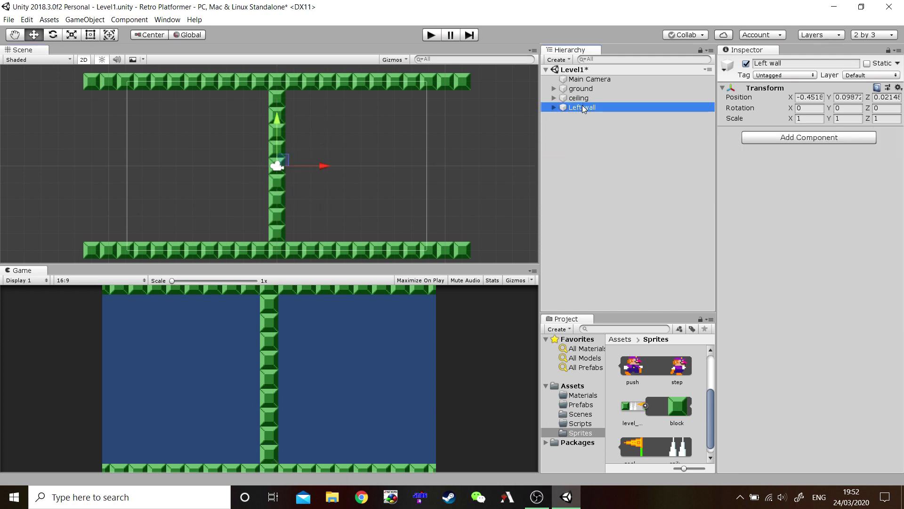
Move the Left wall group to the level's left edge.
left_click(659, 174)
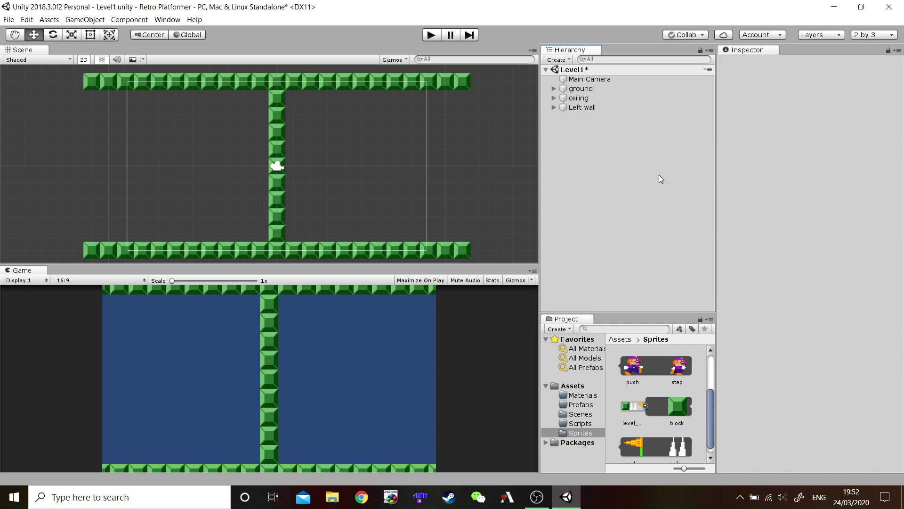
left_click(576, 107)
left_click_drag(325, 167, 177, 176)
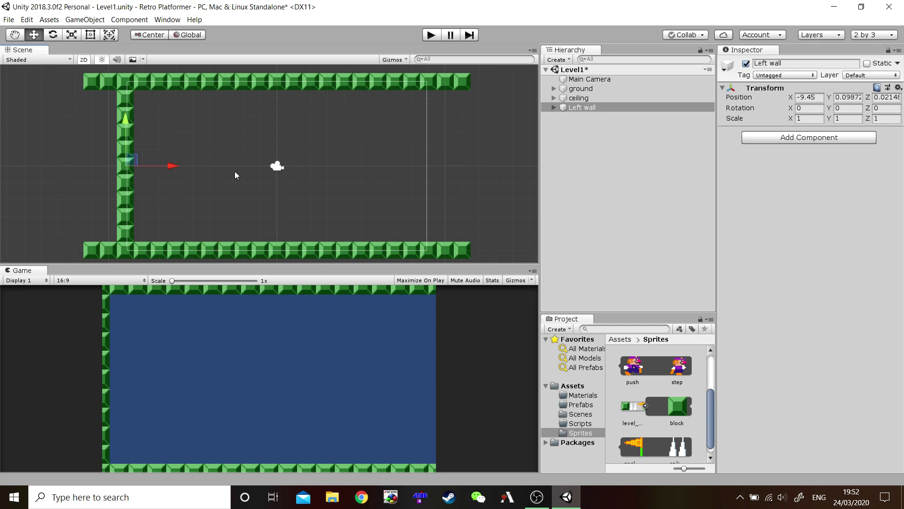
left_click(665, 145)
right_click(574, 109)
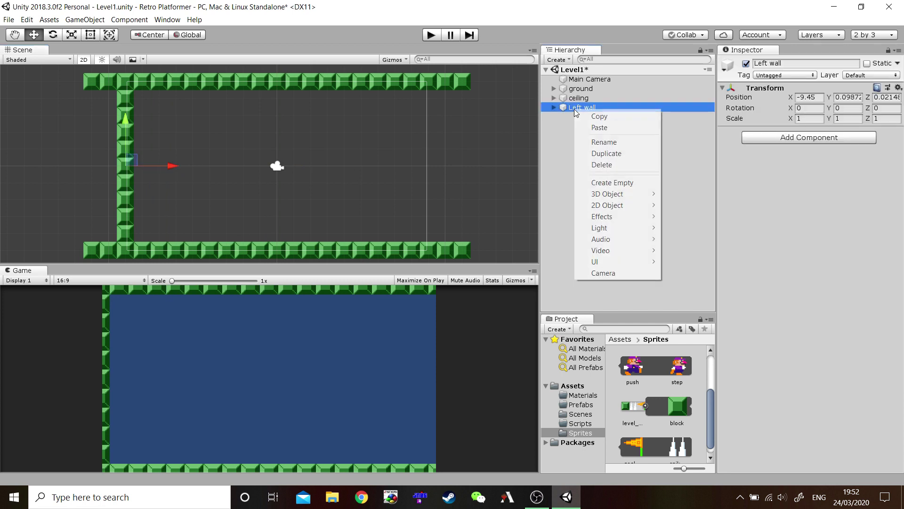
left_click(552, 139)
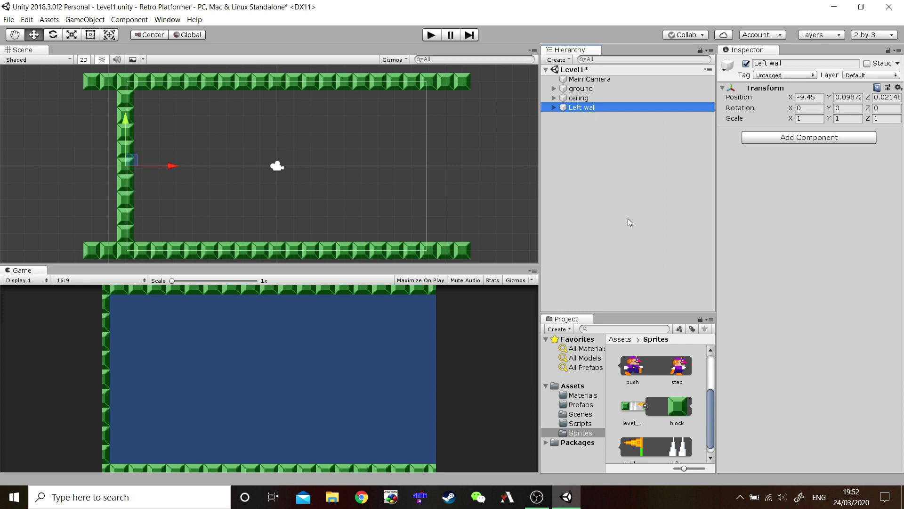
Duplicate the Left wall to X 8.55 on the right edge and name it 'Right wall'.
key("ctrl+d")
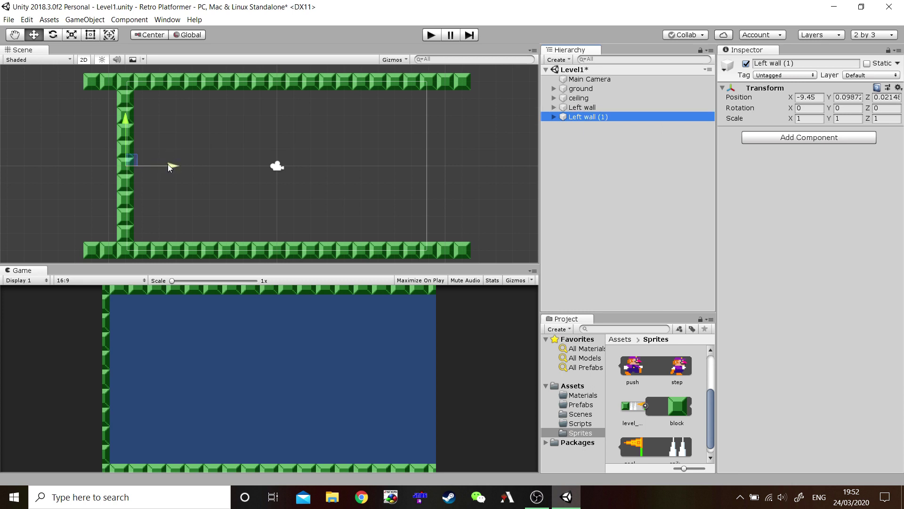
left_click_drag(168, 165, 465, 161, "ctrl")
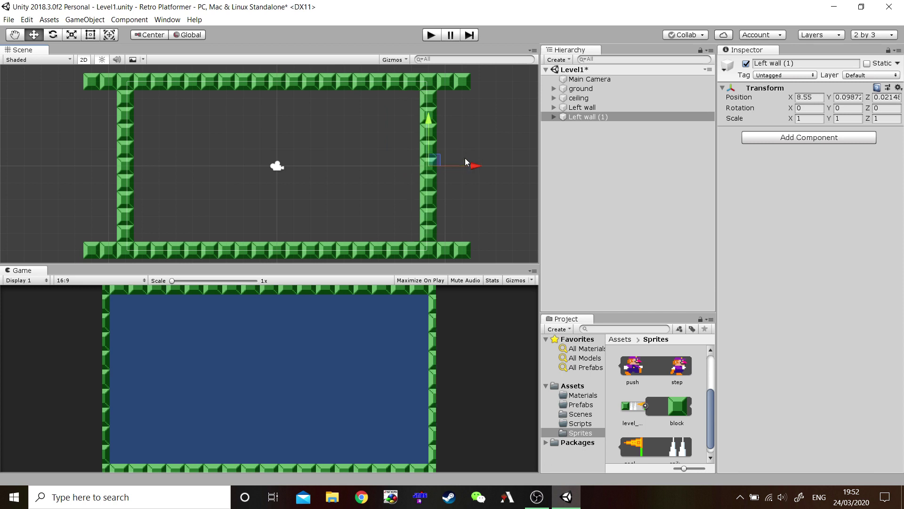
left_click(589, 118)
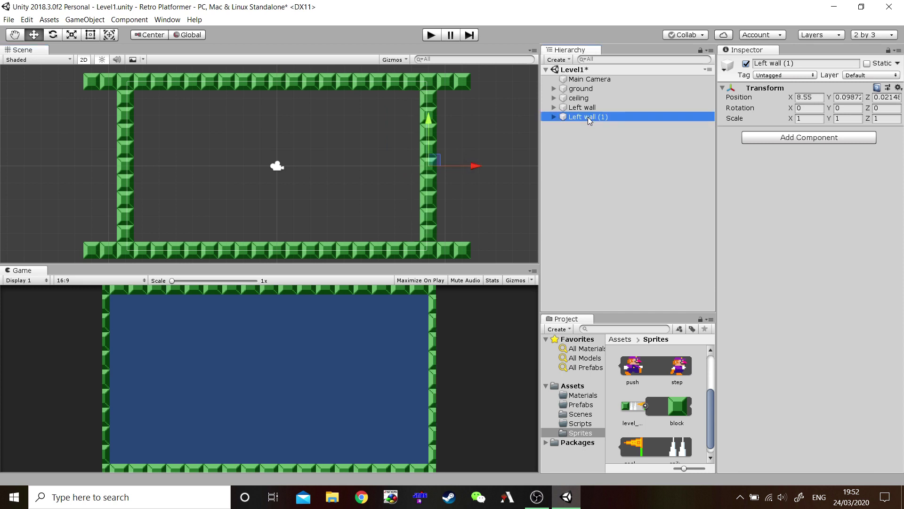
left_click(589, 118)
type("R")
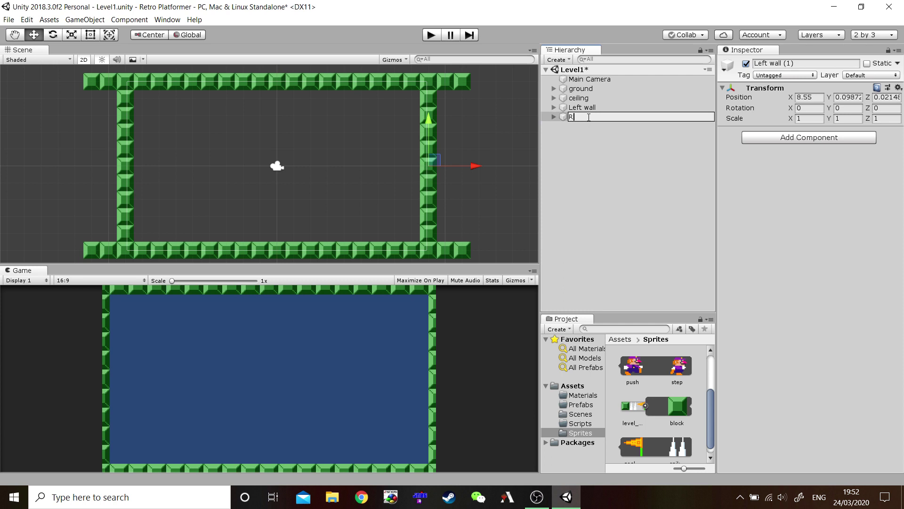
type("ight wall")
key("Return")
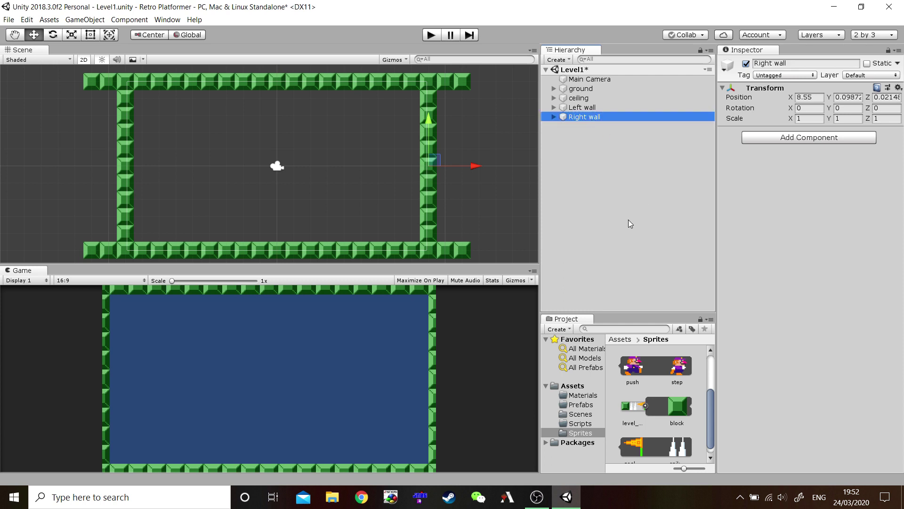
Add the idle Wario sprite from the Sprites folder to the scene at 0, 0, 0.
left_click(628, 219)
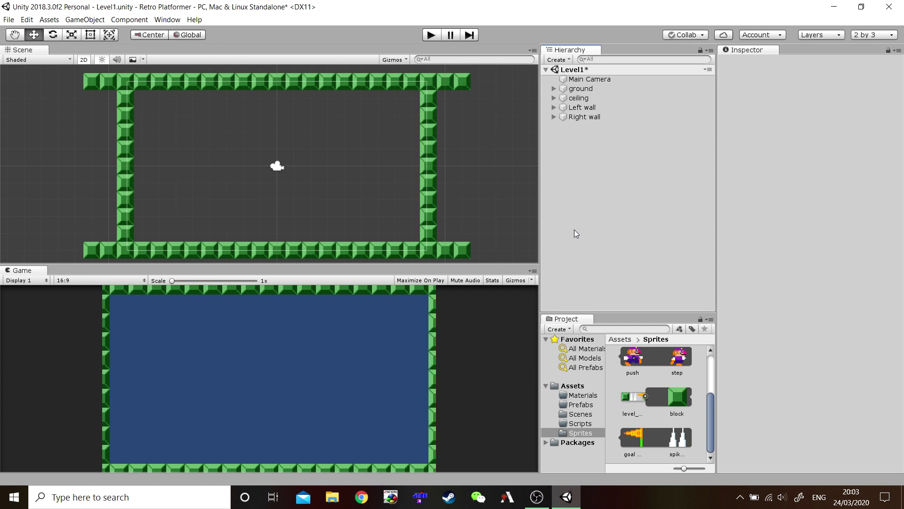
scroll(663, 431, "up", 3)
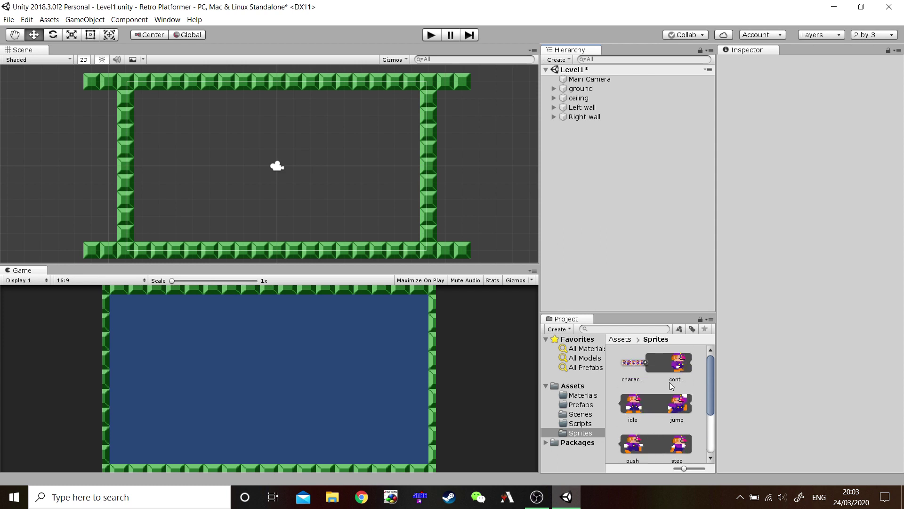
left_click(635, 412)
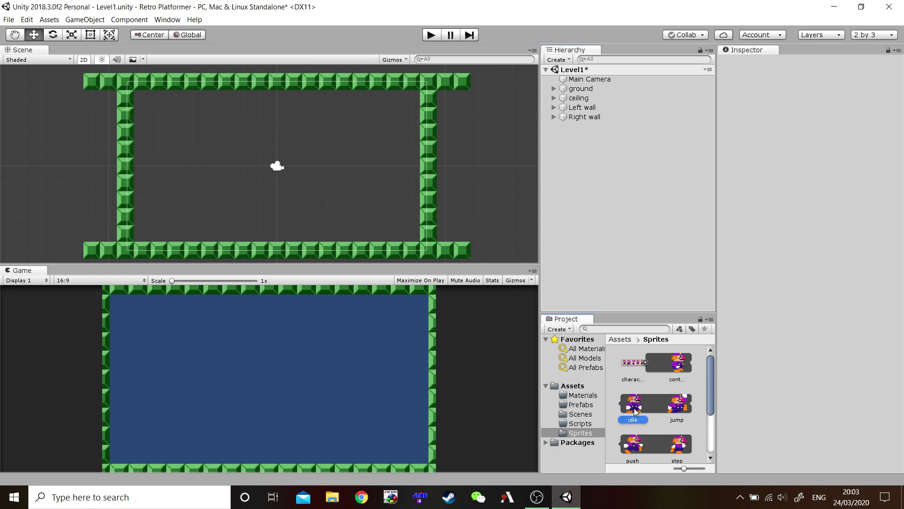
left_click_drag(635, 412, 581, 200)
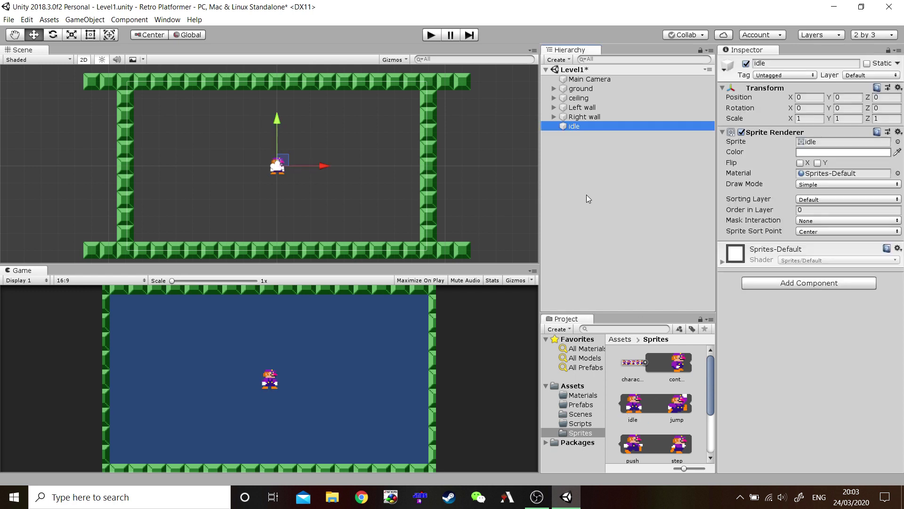